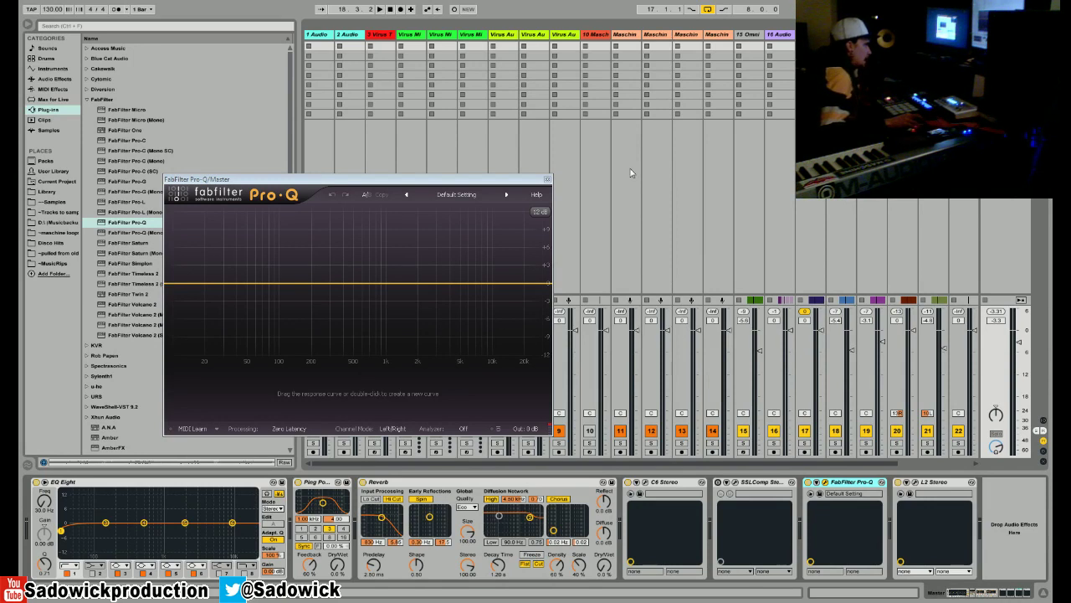
- Close the FabFilter Pro-Q window, then narrow the browser to give the session mixer more room
left_click(548, 179)
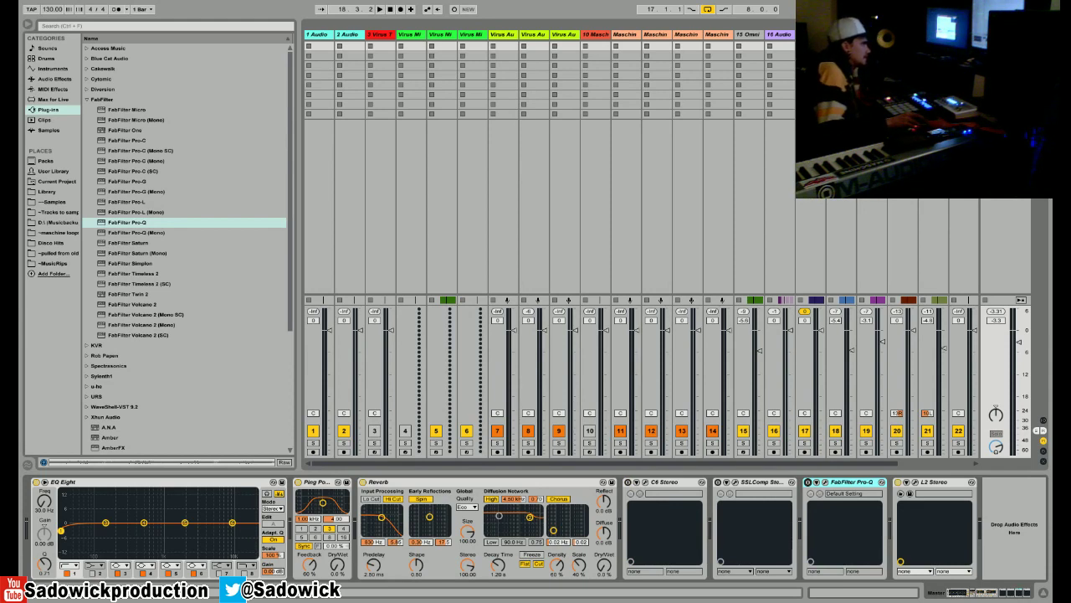
key("space")
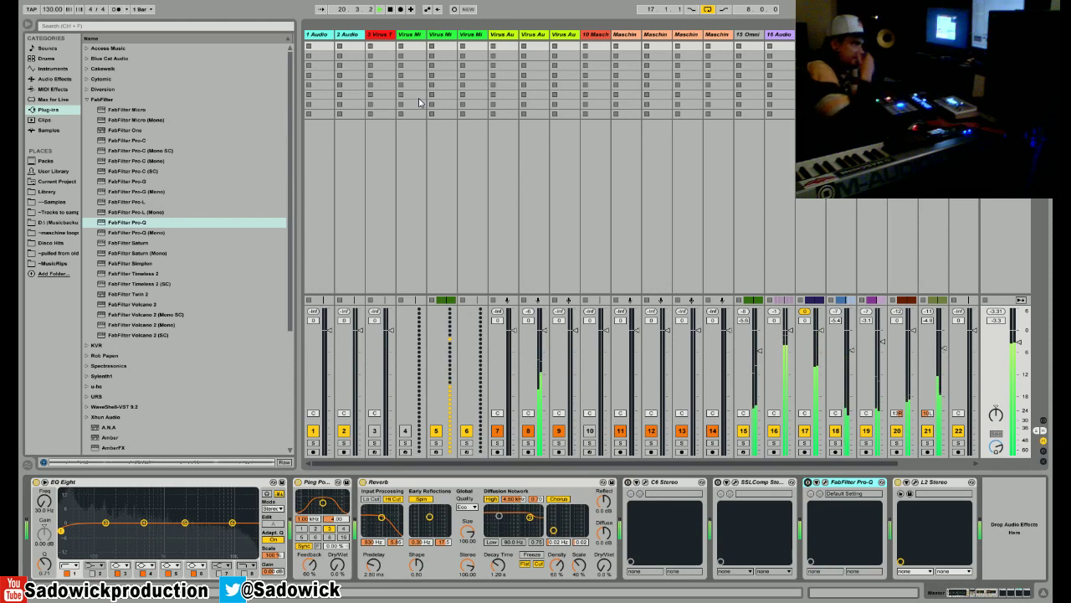
left_click_drag(295, 193, 173, 191)
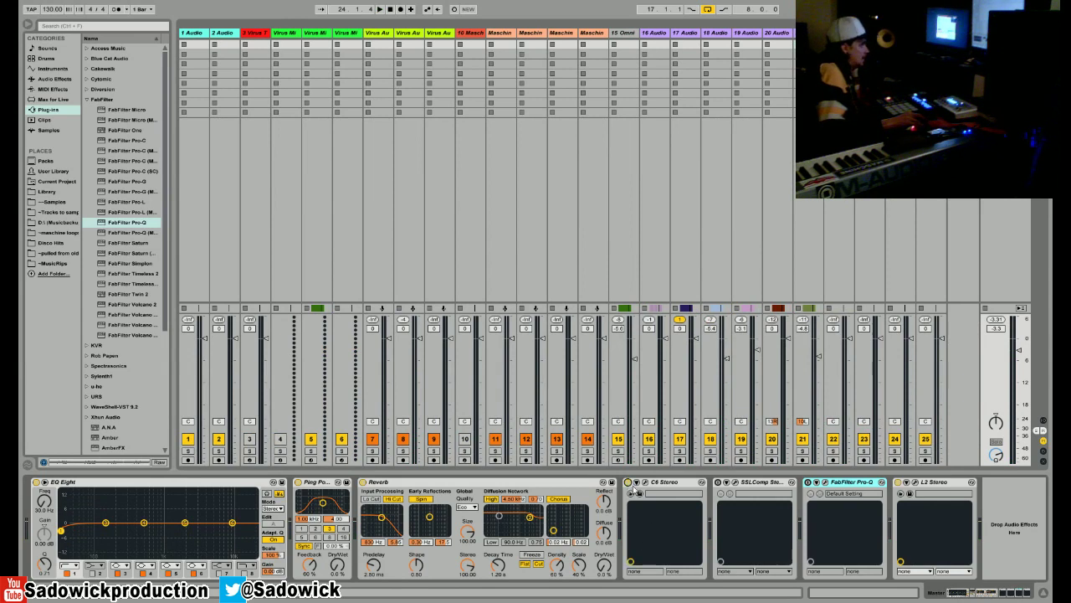
- Open the C6 multiband compressor on the master and demonstrate soloing bands 2 and 3
left_click(645, 484)
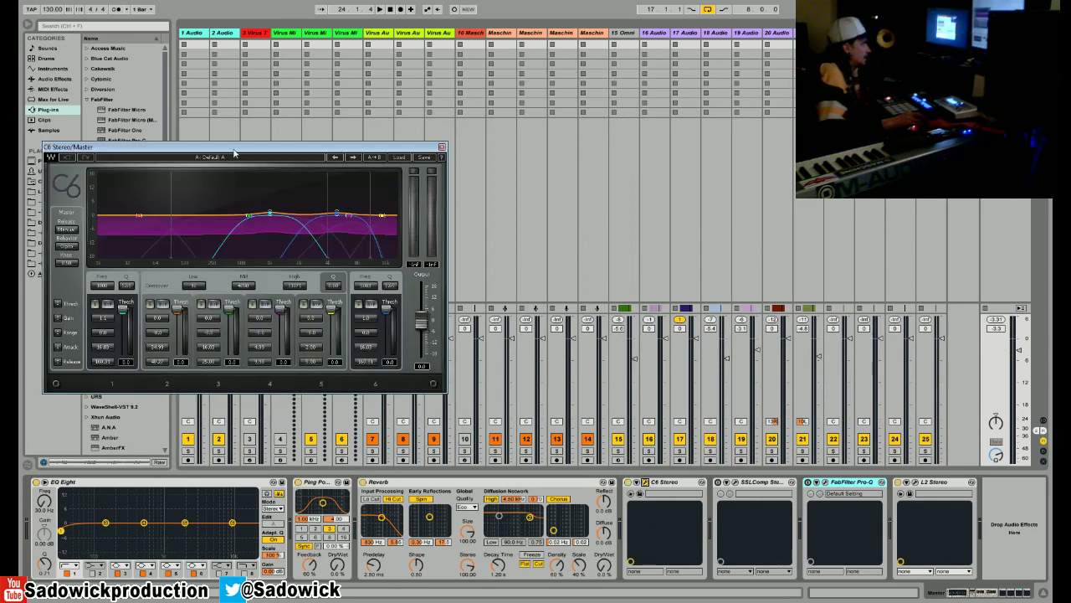
left_click_drag(237, 153, 315, 220)
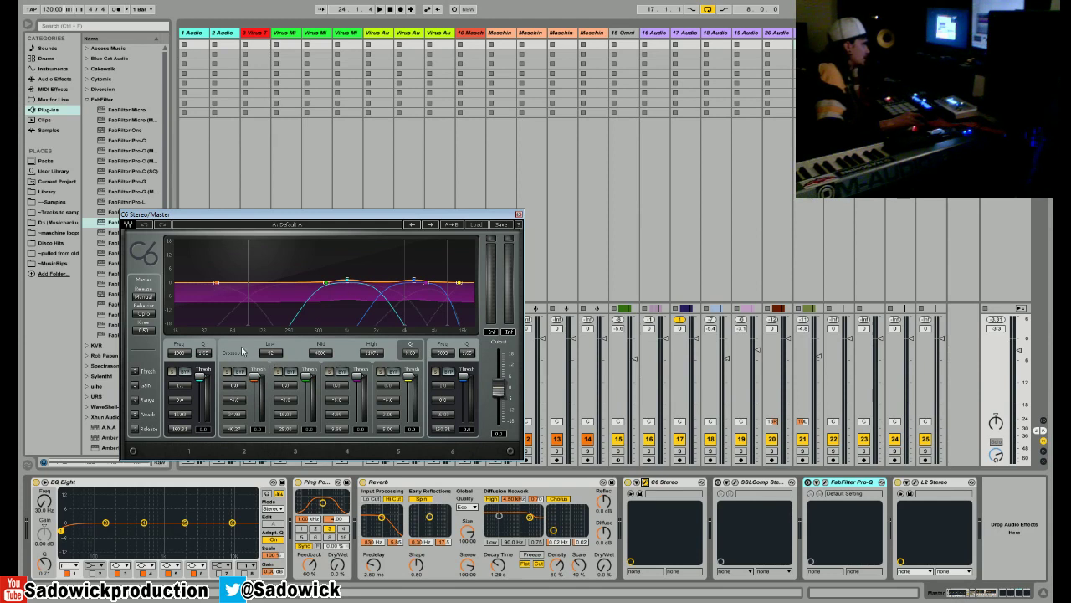
left_click(230, 374)
left_click(230, 374)
left_click(230, 374)
left_click(230, 374)
left_click(277, 373)
left_click(278, 373)
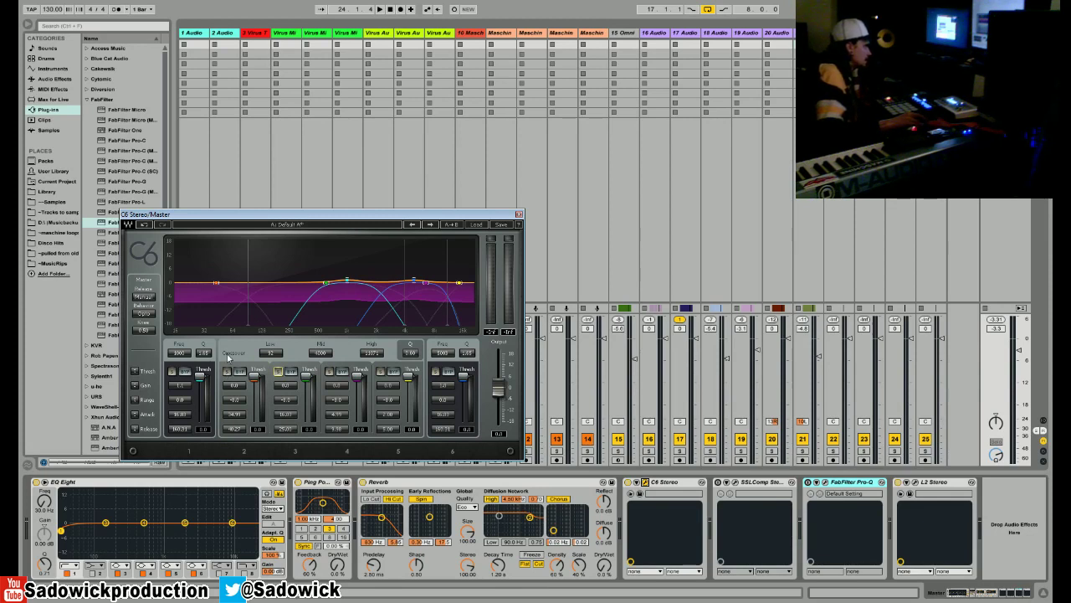
- With the loop playing and C6 band 2 soloed, set its threshold to -16.2 and raise its gain slightly
key("space")
left_click(226, 372)
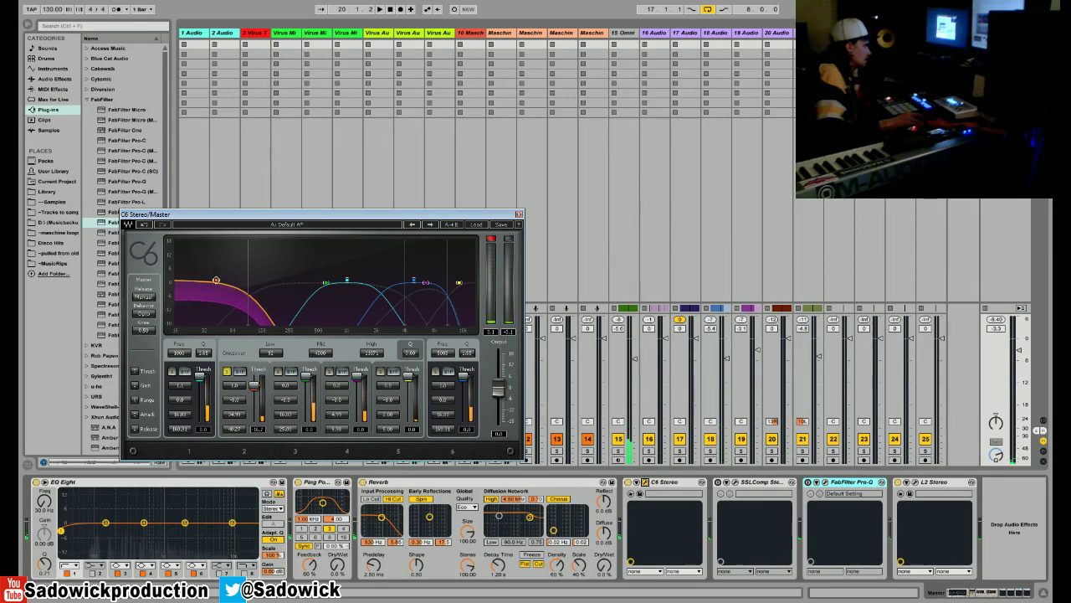
key("space")
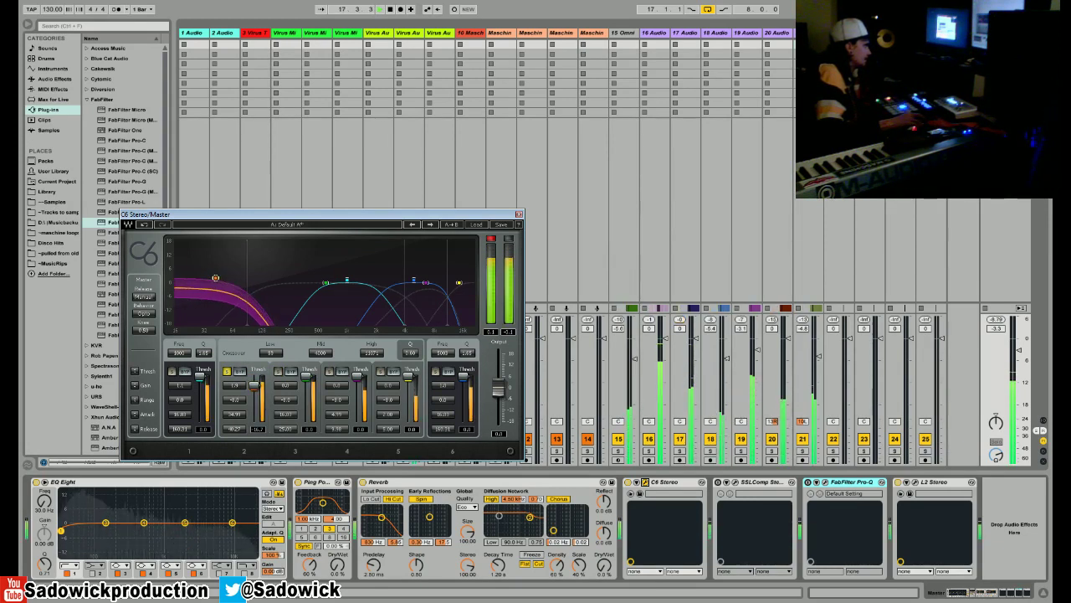
mouse_move(216, 281)
left_mouse_down()
mouse_move(209, 264)
mouse_move(209, 274)
left_mouse_up()
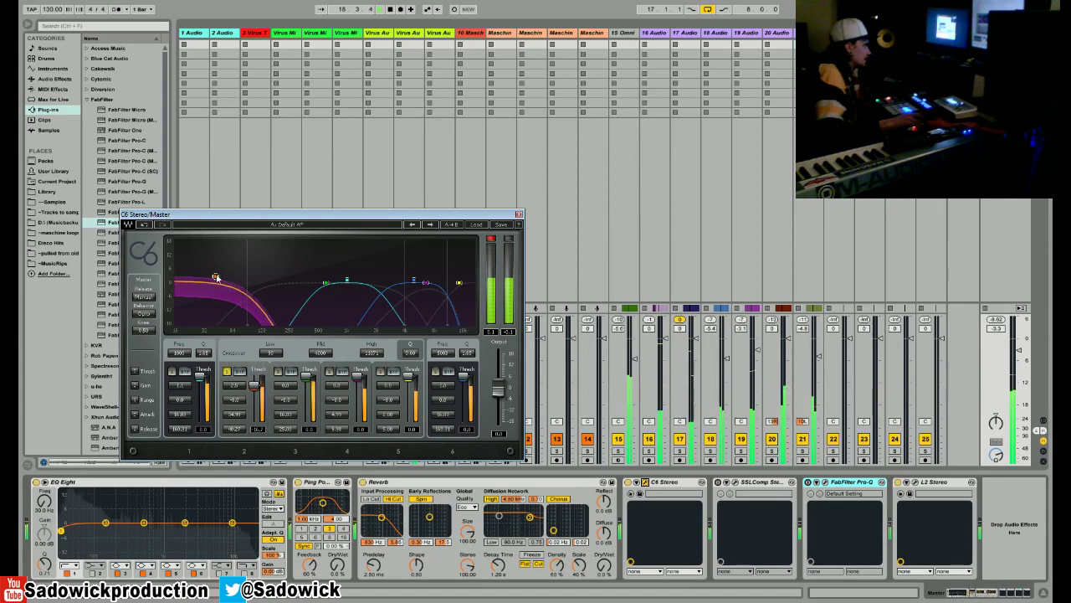
left_click(226, 372)
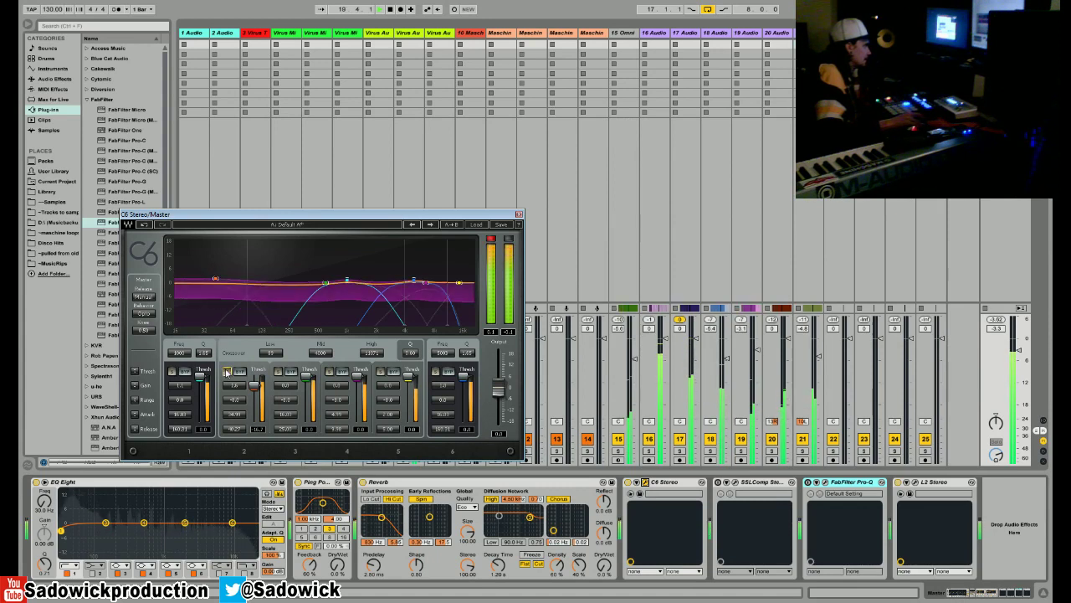
- Solo C6 band 3, shift the mid crossover to a lower frequency and set the band's threshold to -17.4
left_click(277, 371)
left_click_drag(326, 286, 288, 278)
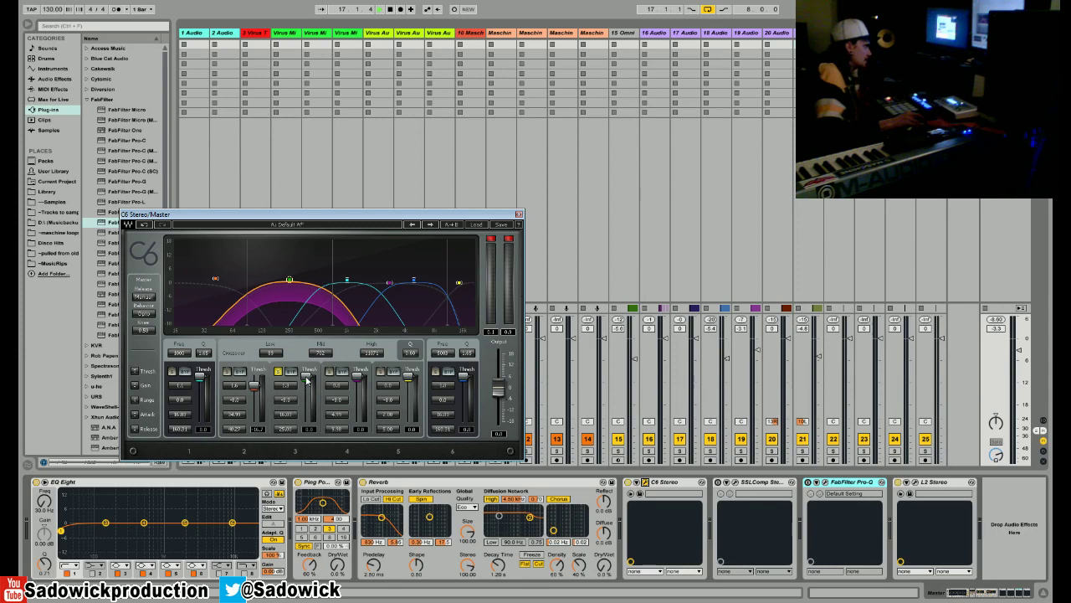
key("space")
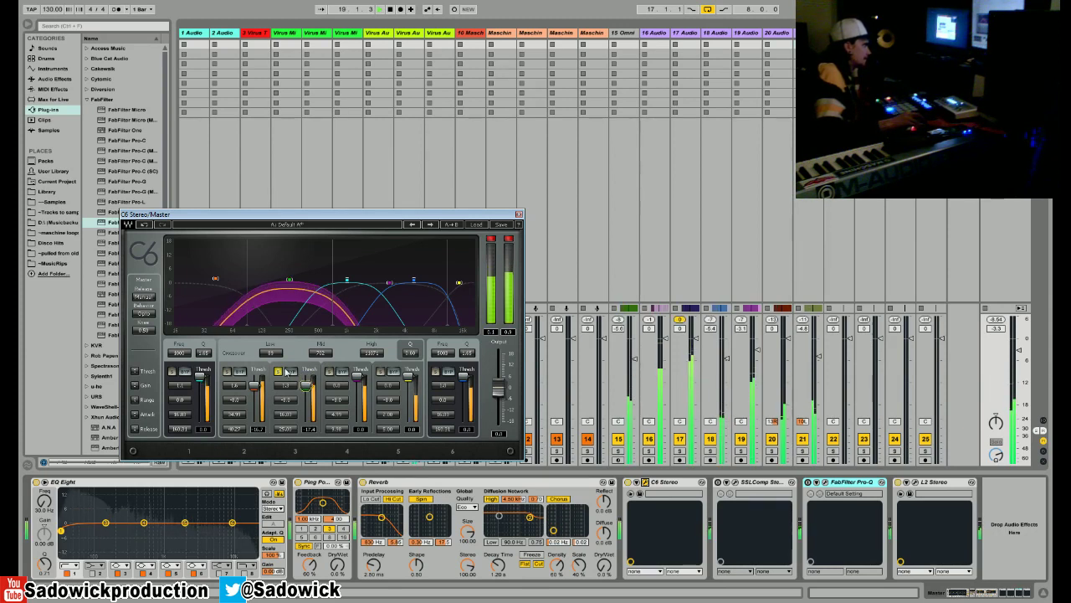
left_click(278, 370)
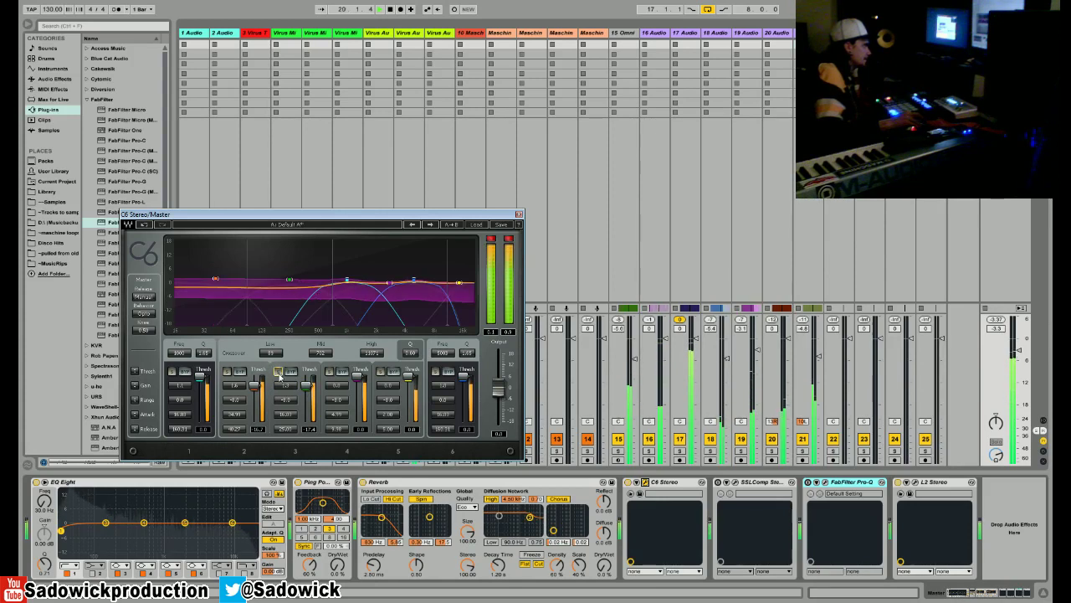
left_click(278, 372)
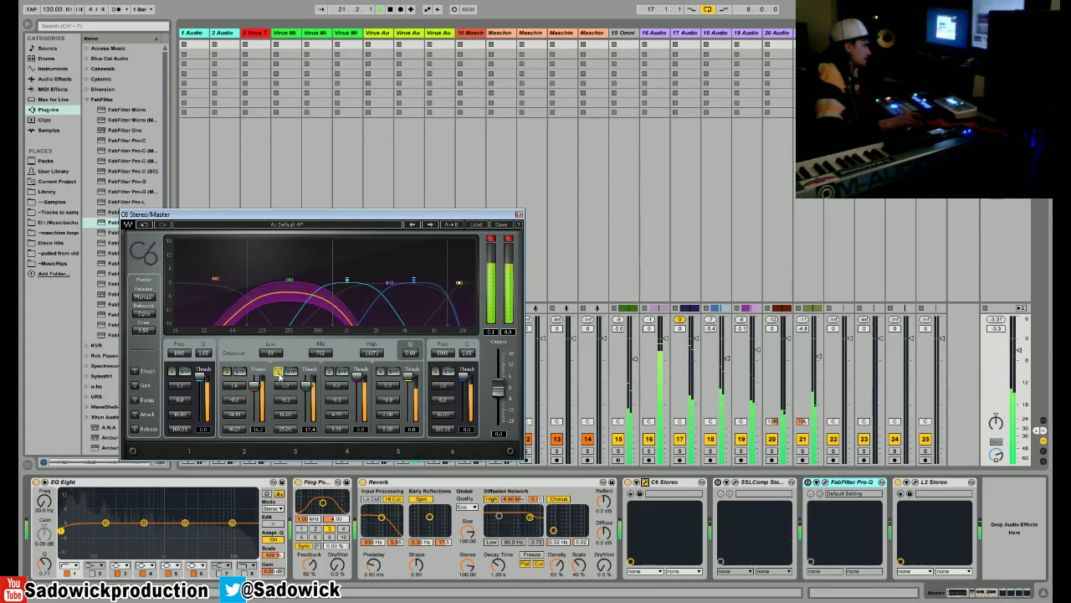
- Solo C6 bands 4 and 5 in turn, set their thresholds to -12.2 and about -14, and clear the solos
left_click(329, 371)
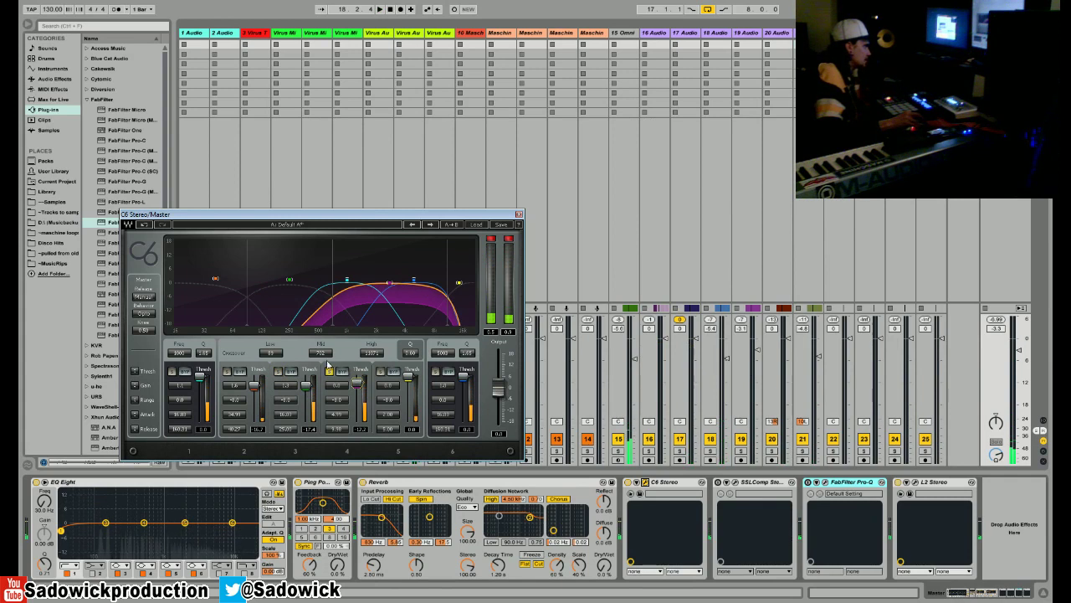
left_click(329, 371)
left_click(381, 371)
left_click_drag(412, 374, 411, 383)
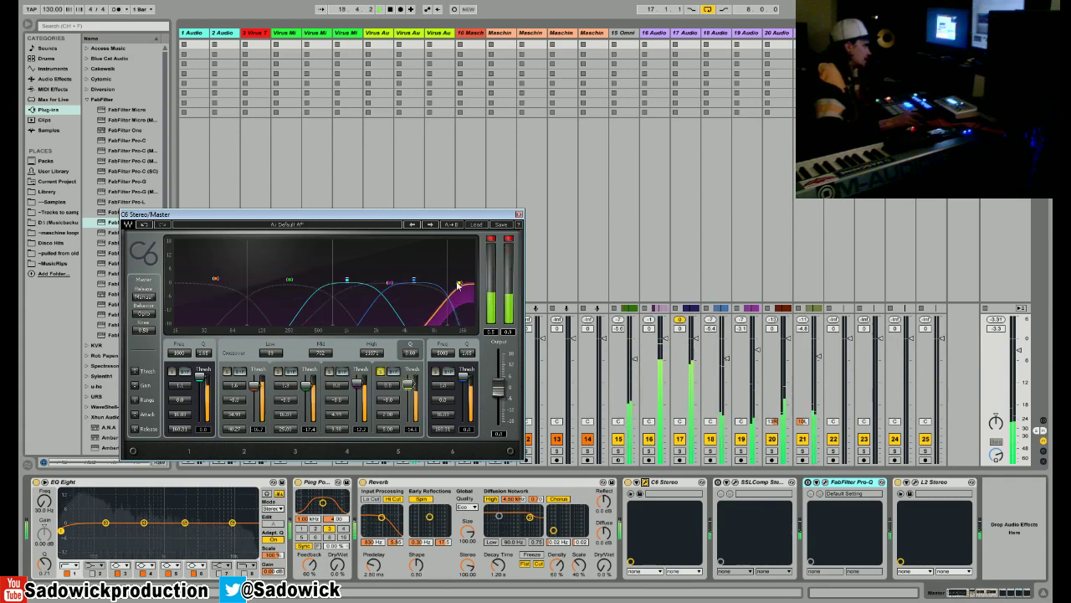
left_click(227, 371)
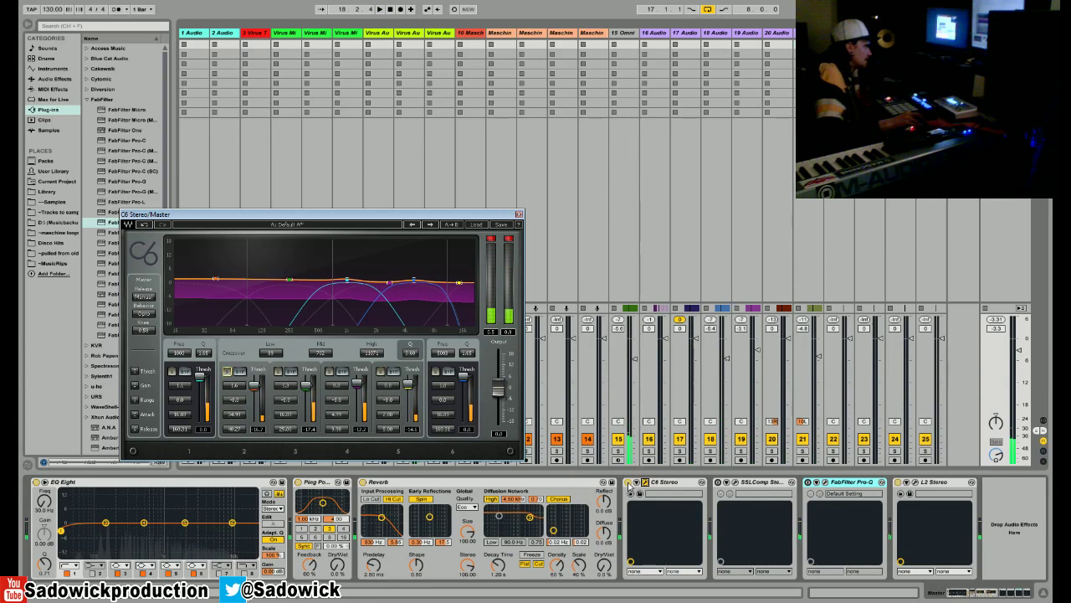
- Play the mix through all C6 bands and raise band 2's threshold to about -11
key("space")
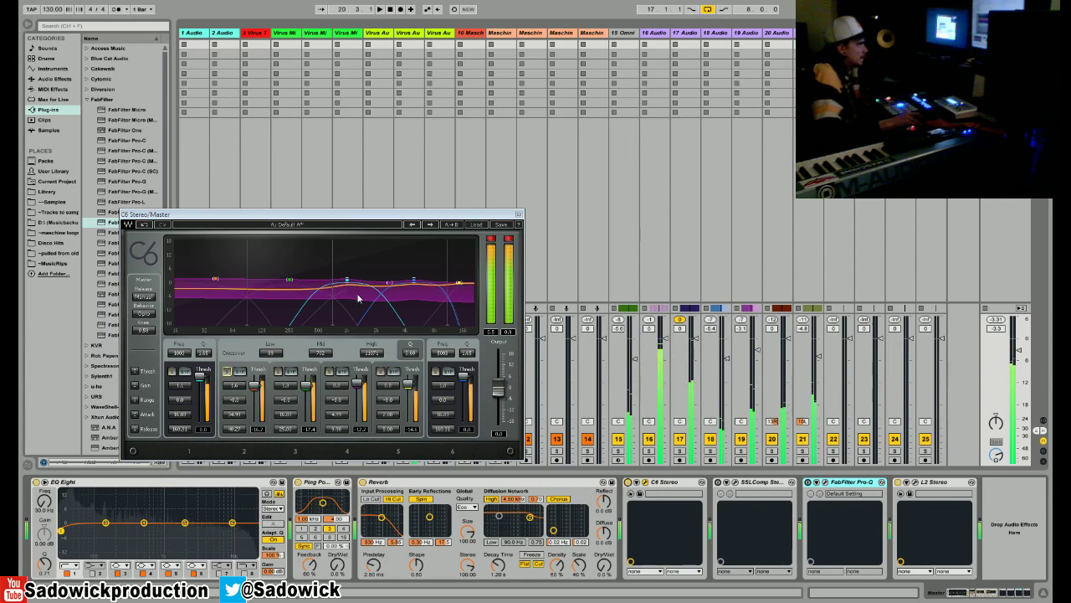
key("space")
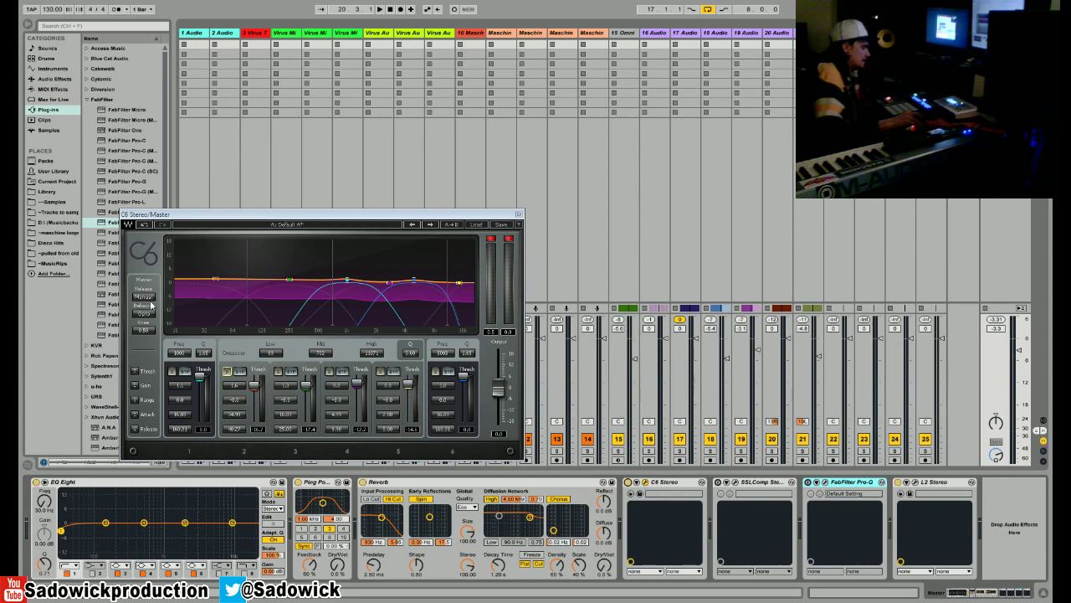
key("space")
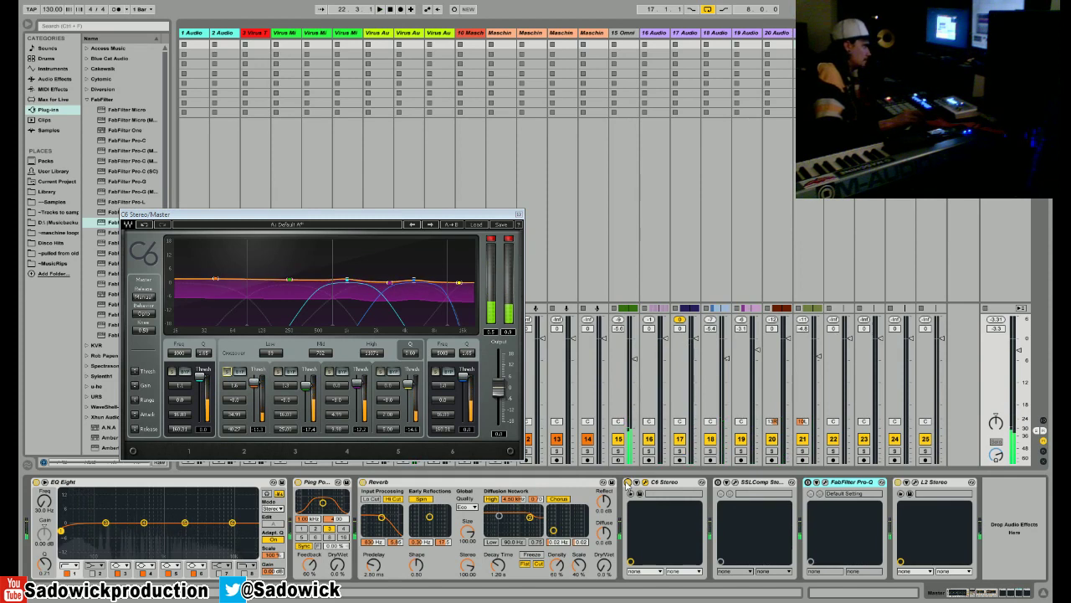
- Solo C6 band 4, readjust its threshold to about -14 during playback, and return to the full mix
left_click(329, 371)
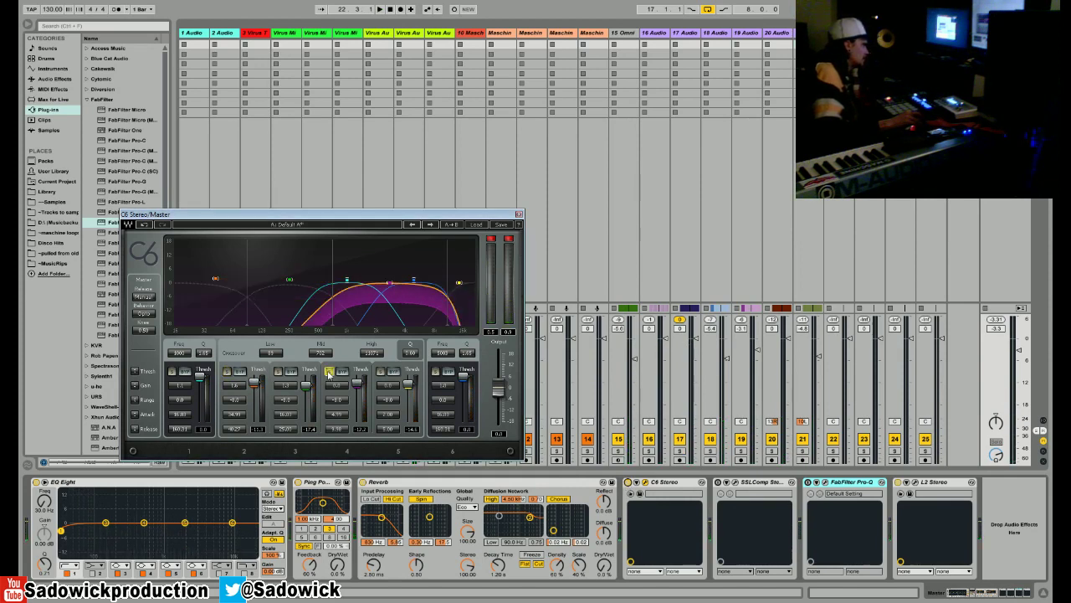
left_click_drag(362, 388, 362, 386)
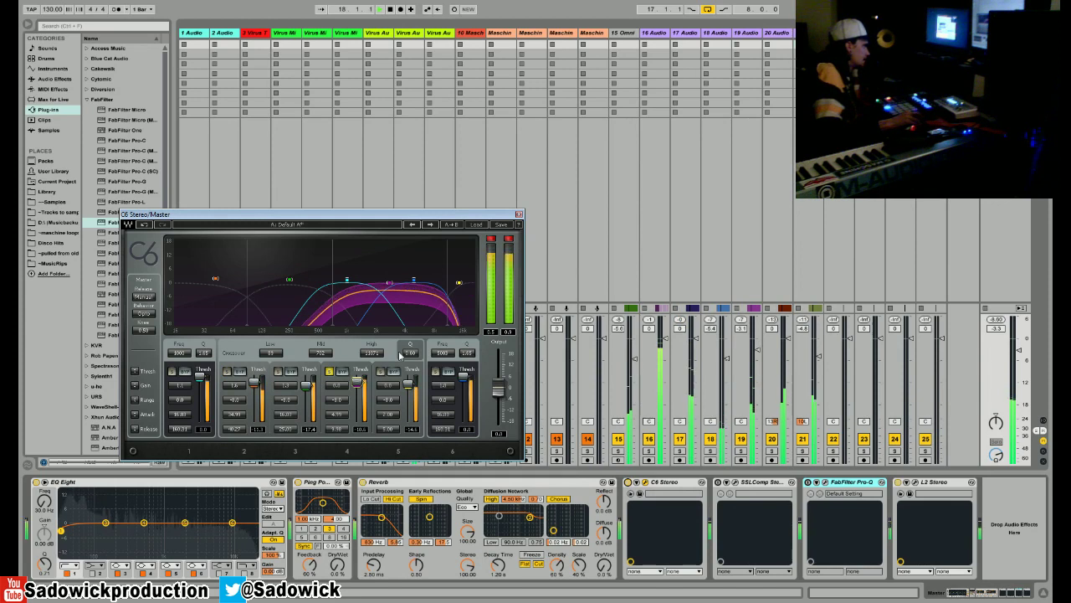
left_click_drag(362, 382, 363, 386)
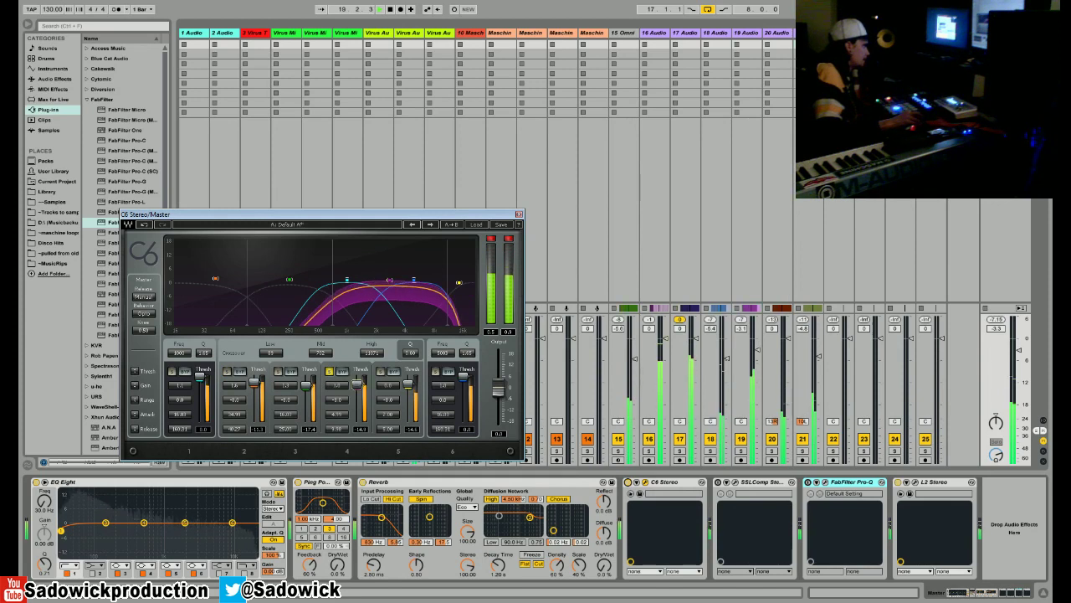
left_click(329, 371)
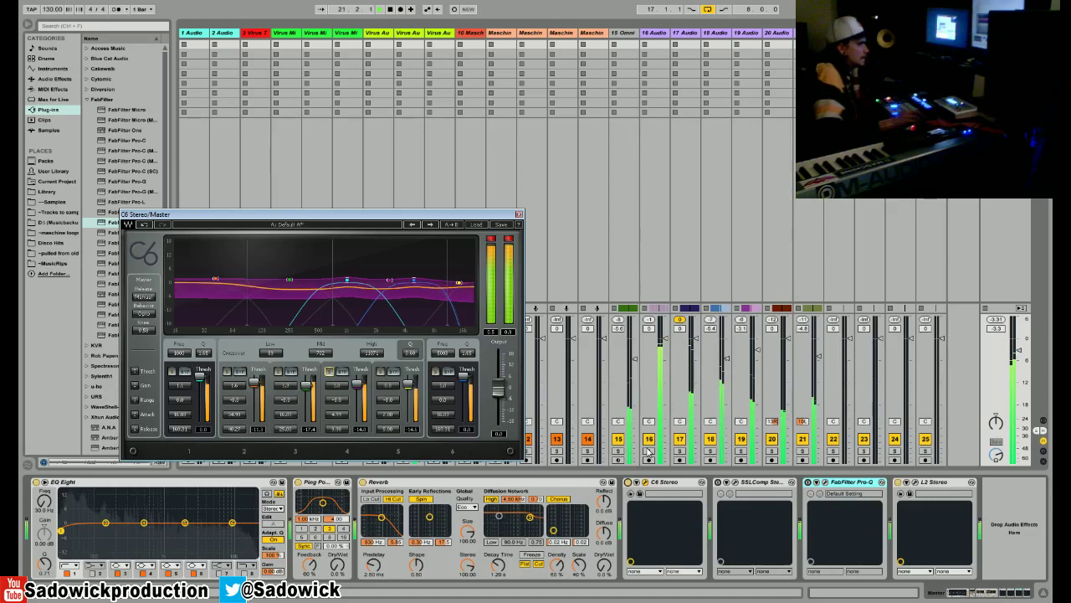
key("space")
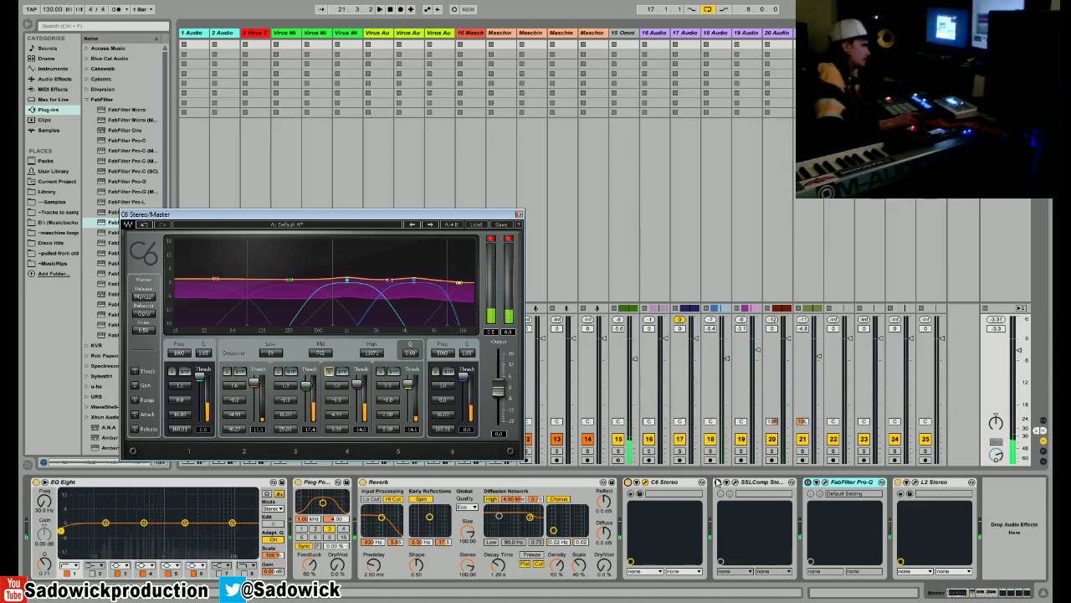
- Close the C6 window, then switch on the SSLComp buss compressor on the master and open its window
left_click(519, 214)
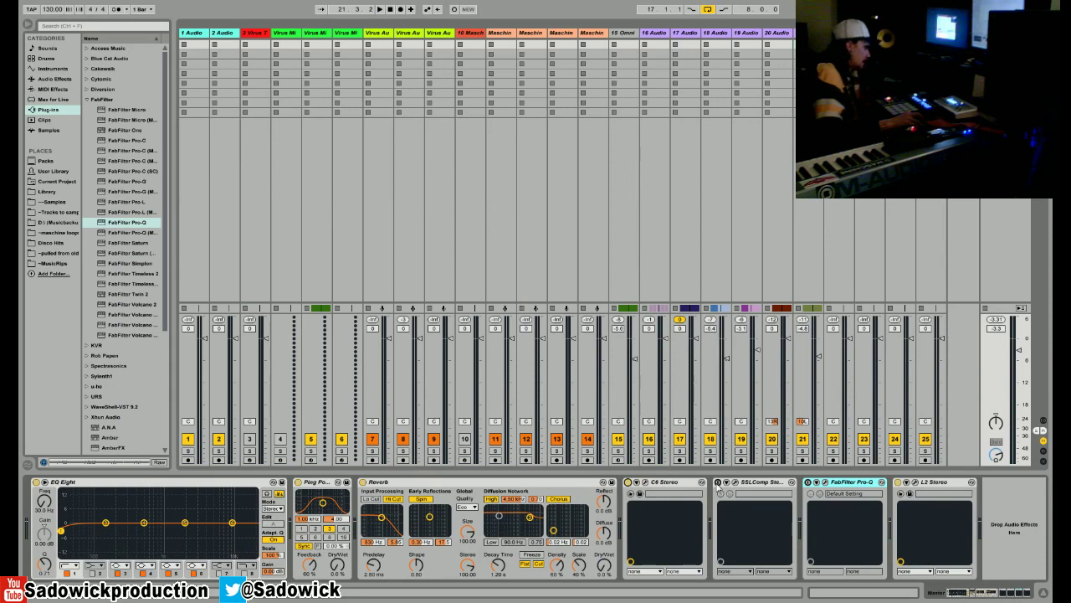
left_click(727, 483)
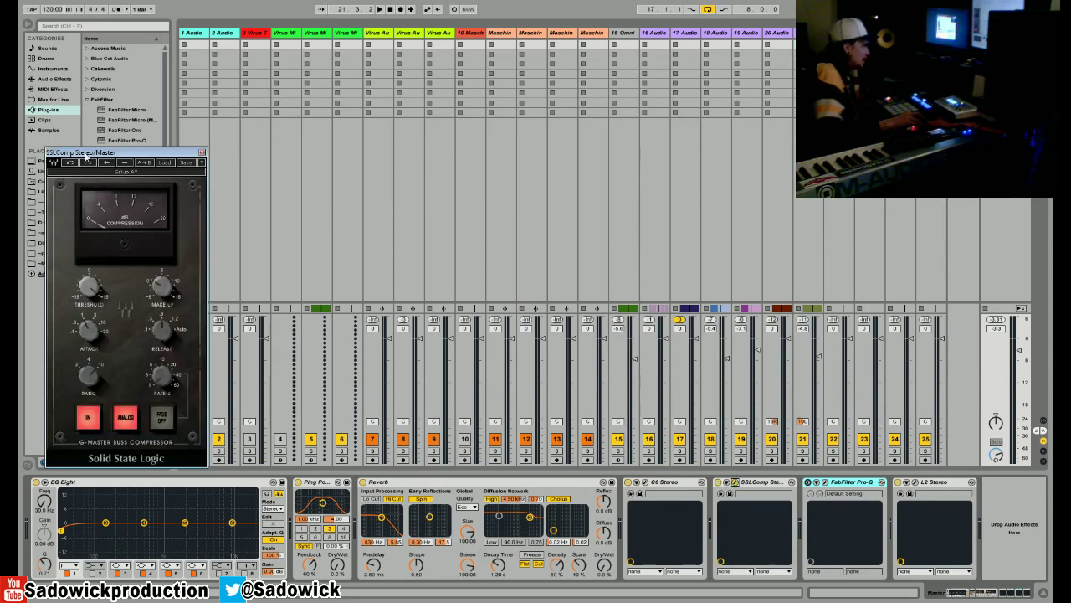
left_click_drag(146, 159, 217, 134)
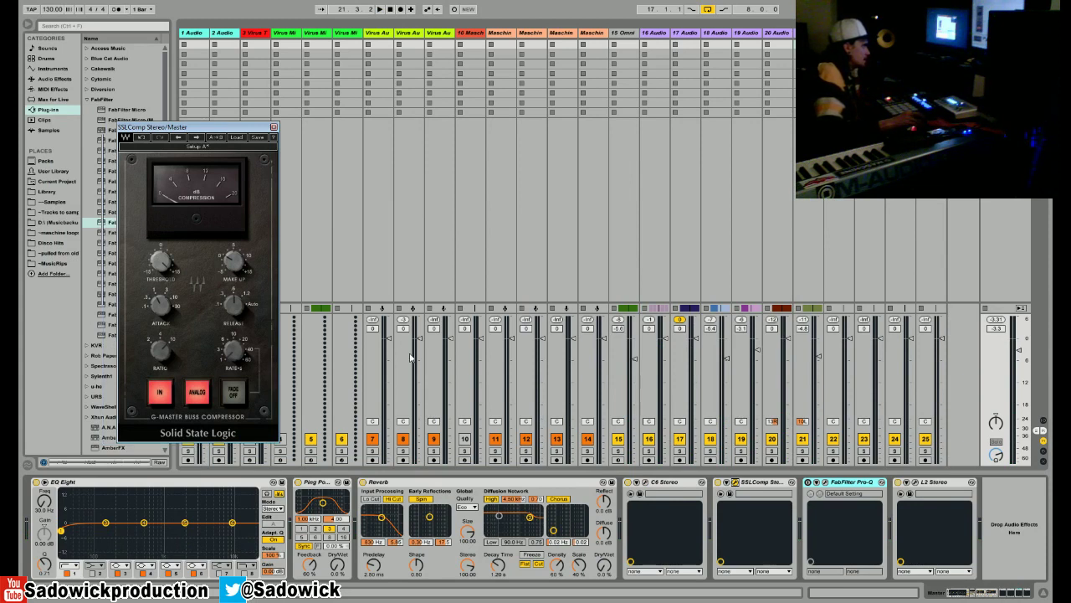
- Play the mix through SSLComp and check its compression meter and knob settings
key("space")
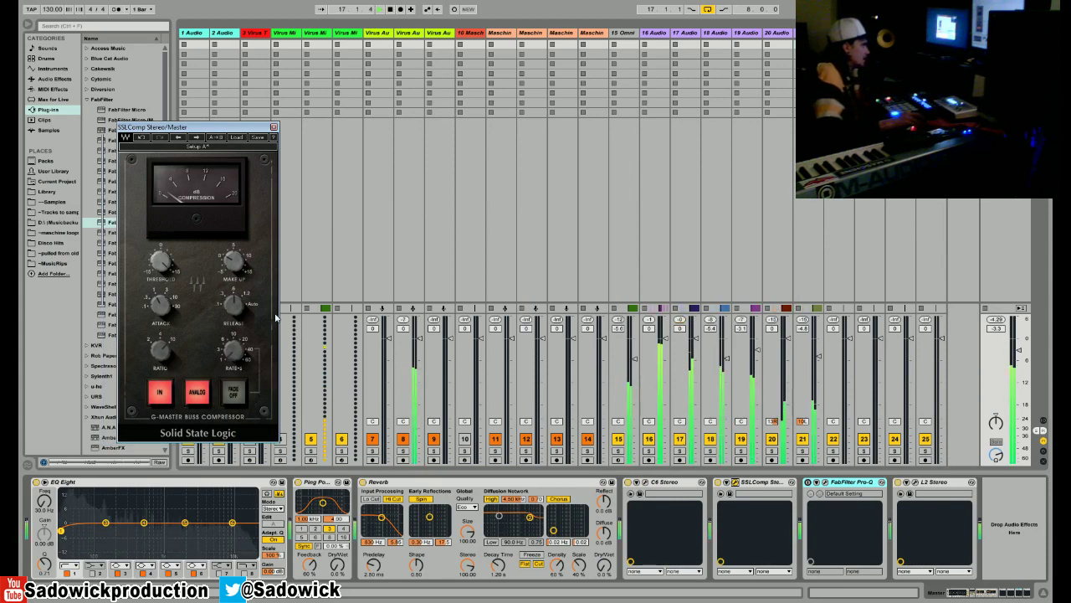
key("space")
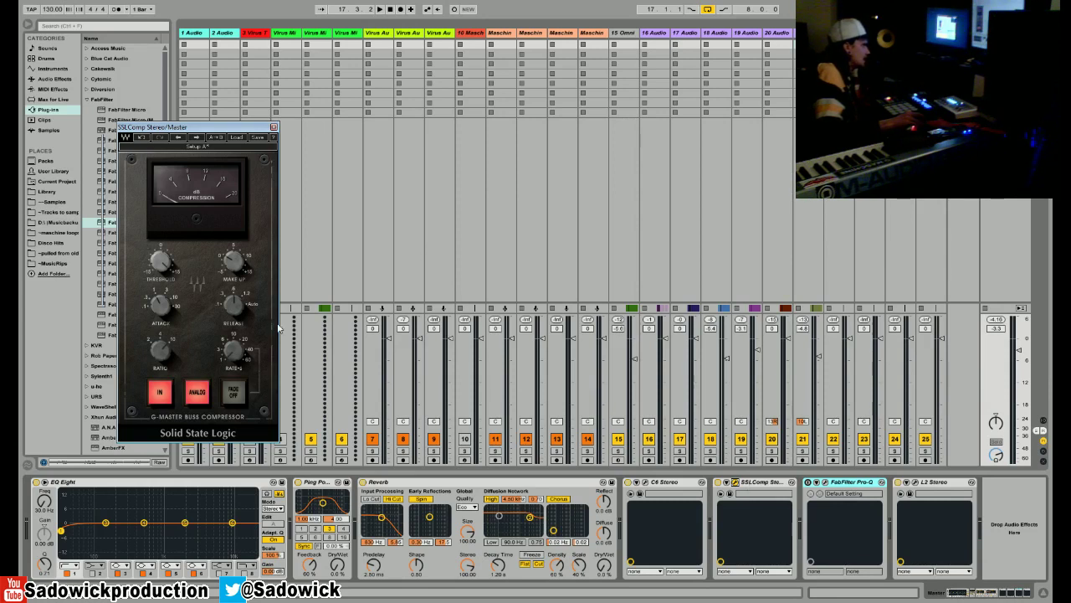
mouse_move(157, 261)
key("space")
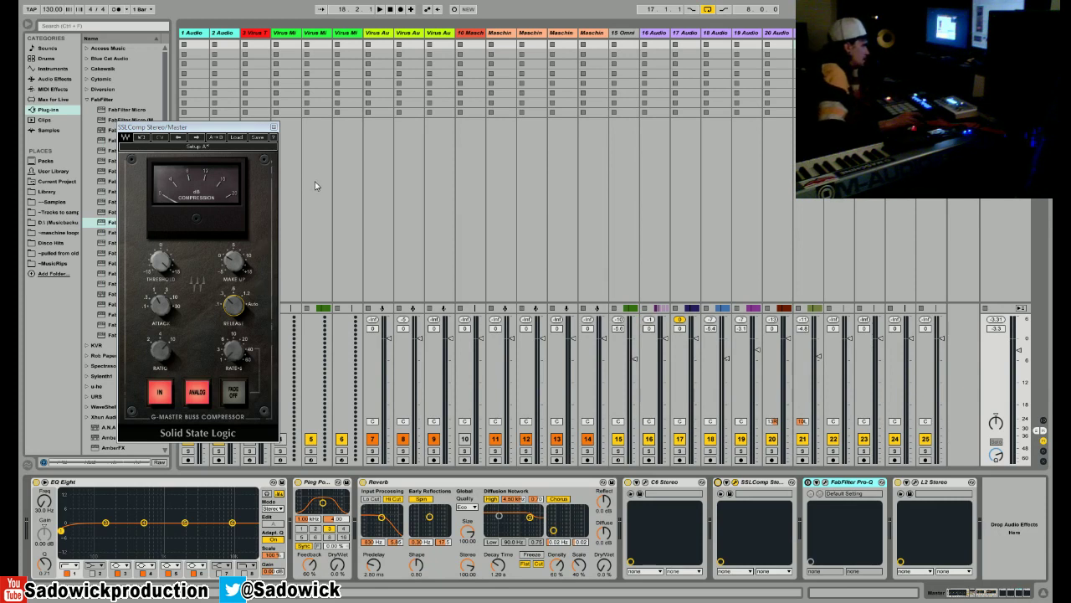
key("space")
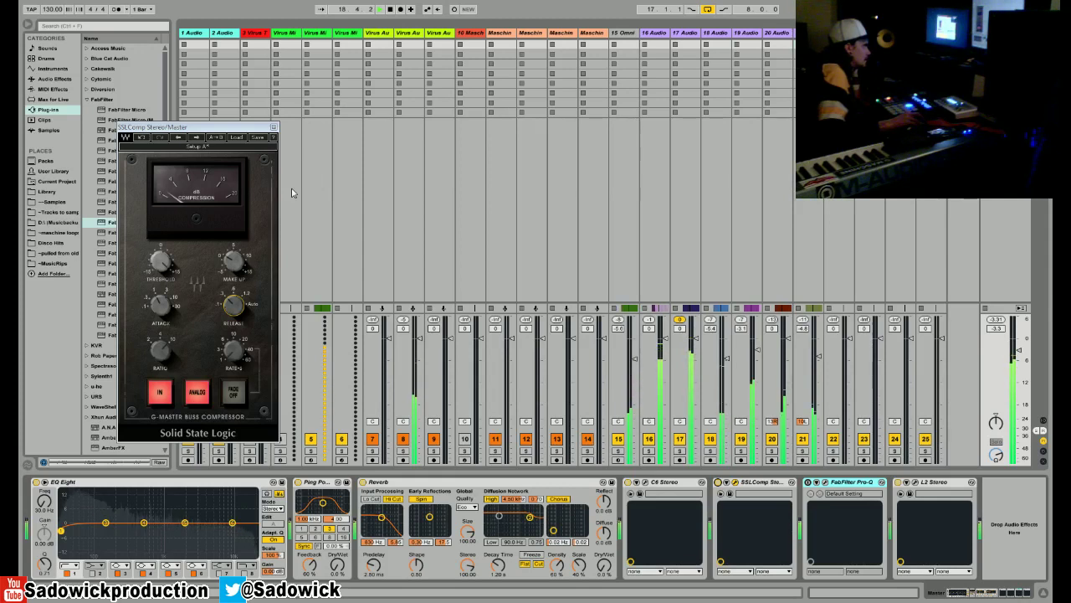
key("space")
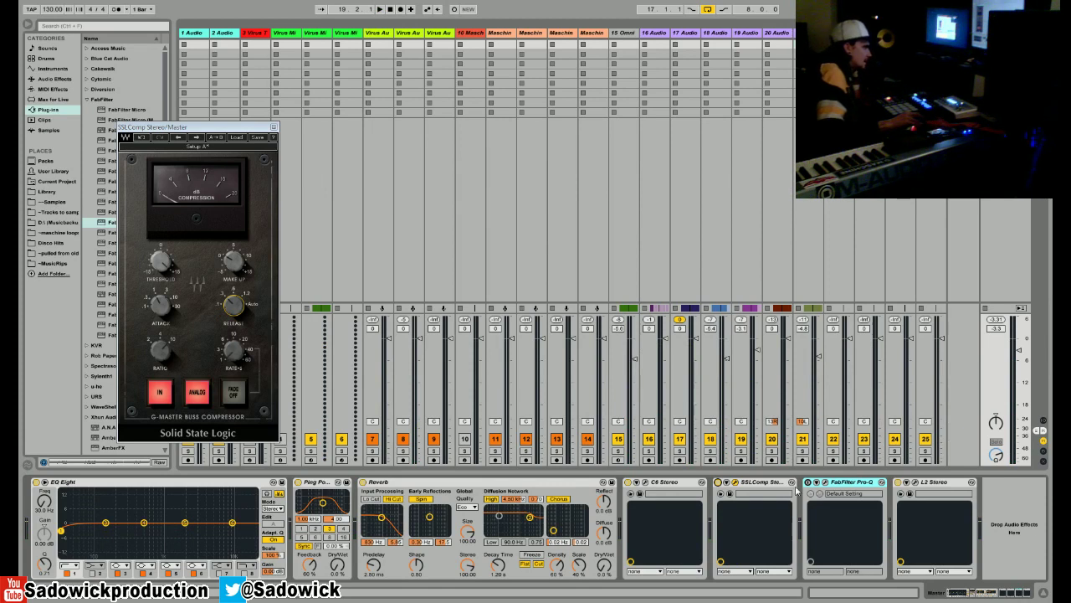
- Open FabFilter Pro-Q in place of the SSLComp window and set its channel mode to Mid/Side
left_click(825, 482)
left_click_drag(341, 184, 268, 172)
left_click(272, 125)
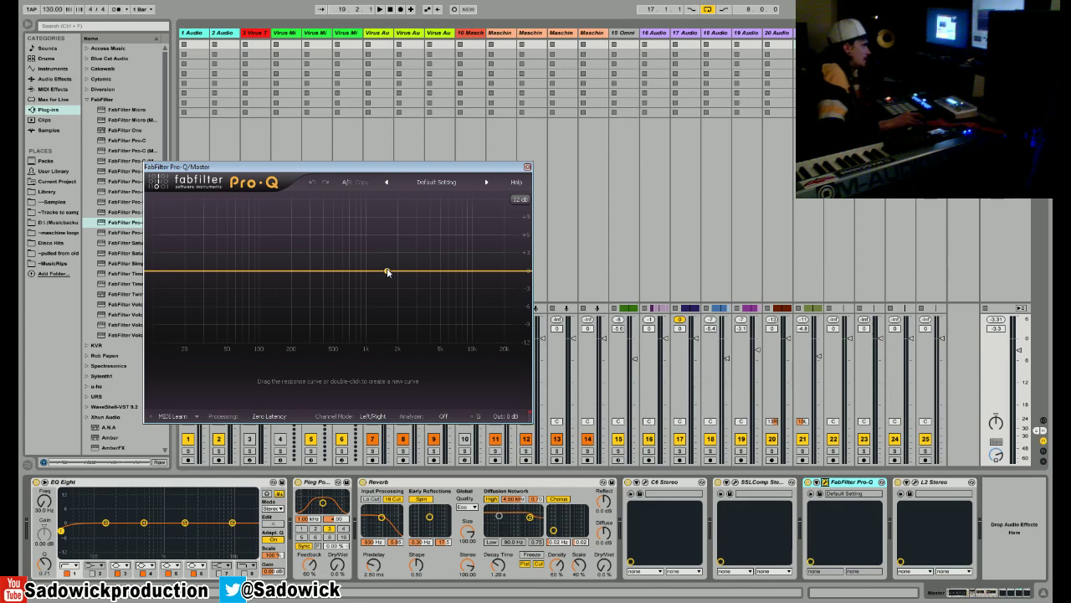
left_click(373, 416)
left_click(387, 428)
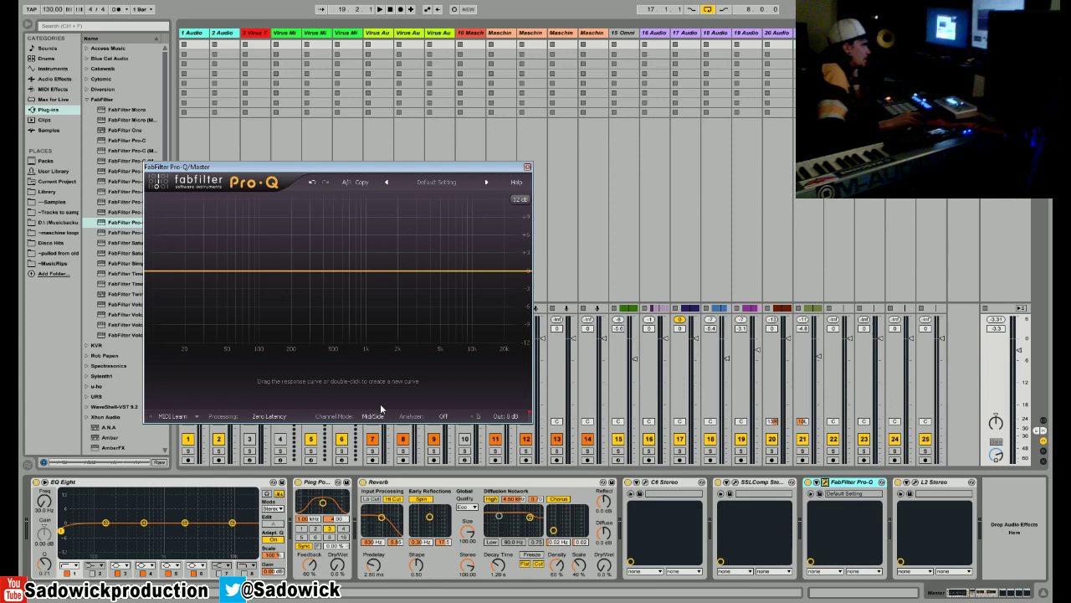
- Add a bell band at about 2.3 kHz and 0 dB in Pro-Q and assign it to the side channel
double_click(400, 271)
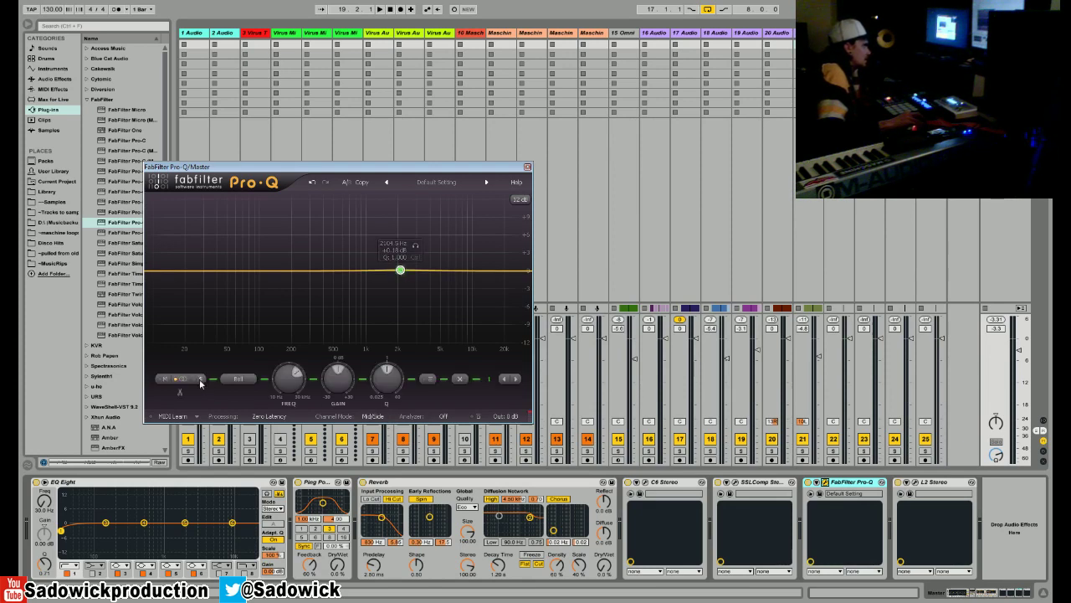
left_click_drag(405, 272, 404, 271)
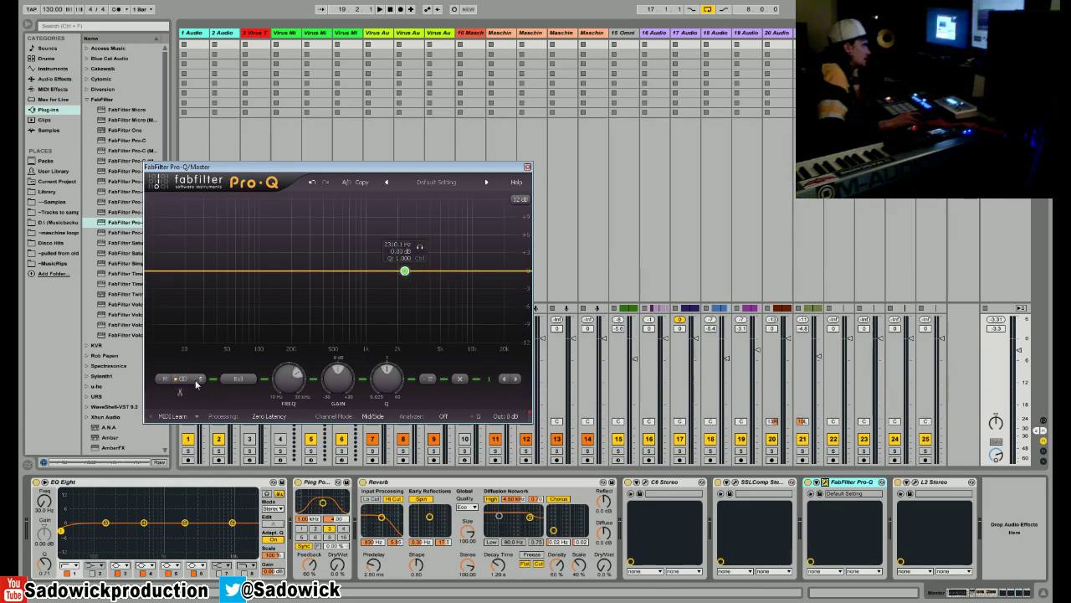
left_click(195, 384)
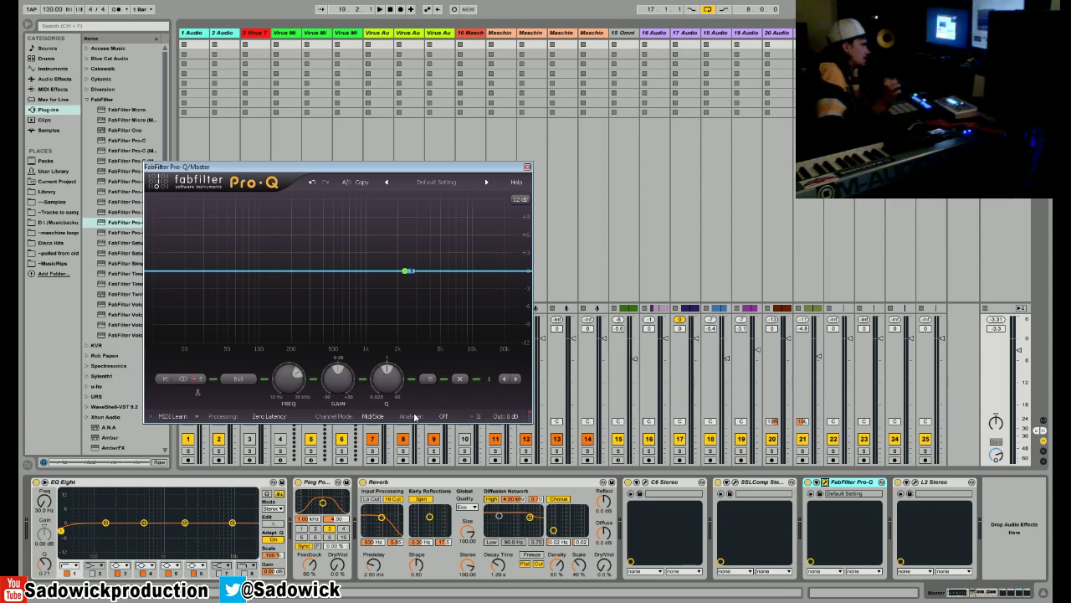
mouse_move(408, 277)
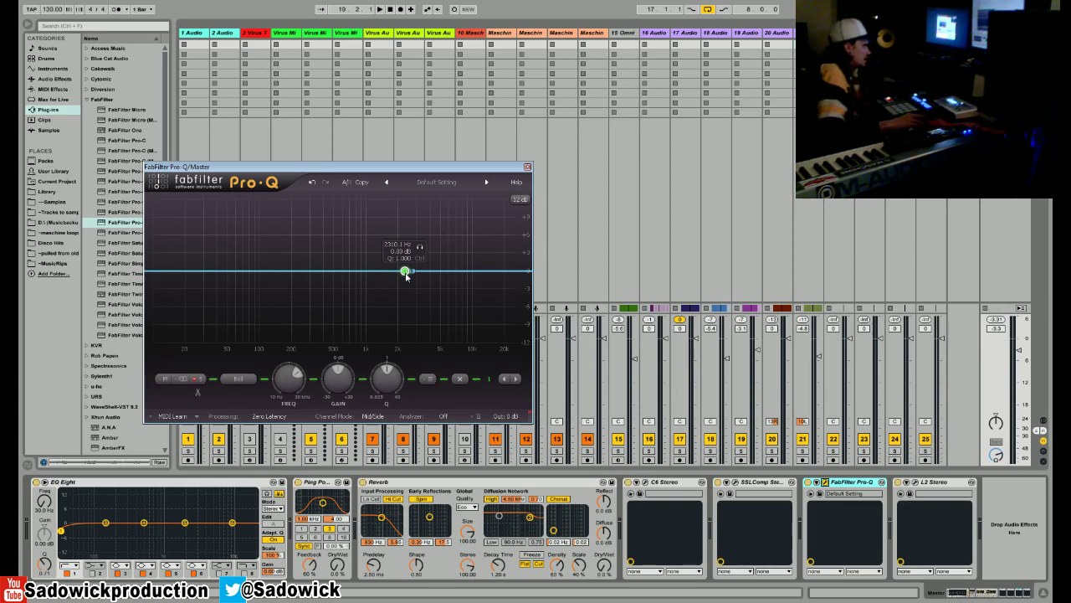
- Boost the side bell to about +8.5 dB near 5.7 kHz during playback, auditioning it on the mid channel as well
left_click_drag(381, 262, 442, 237)
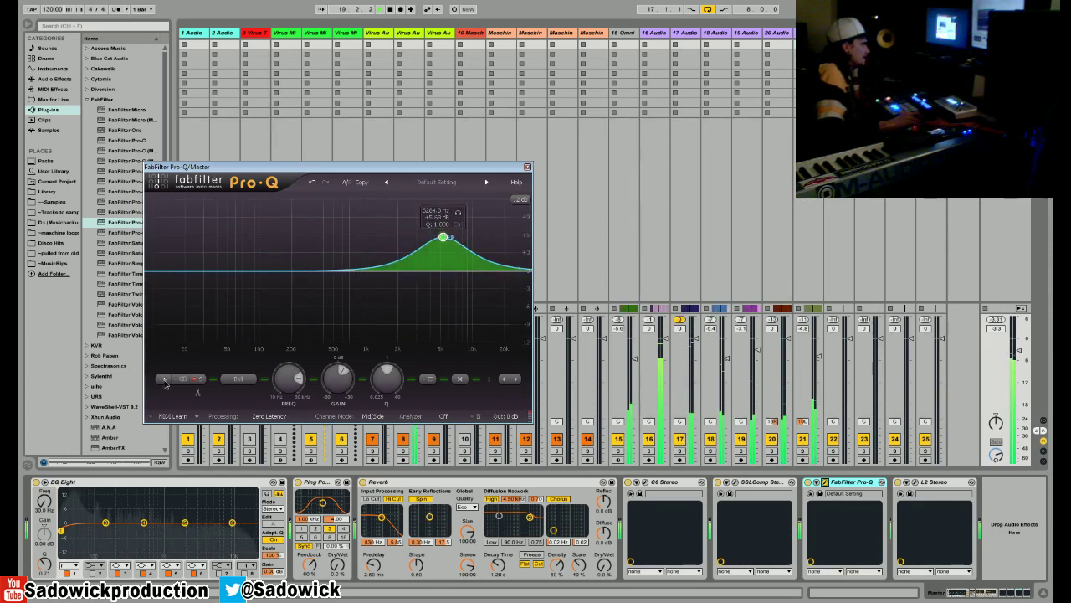
left_click_drag(443, 239, 443, 208)
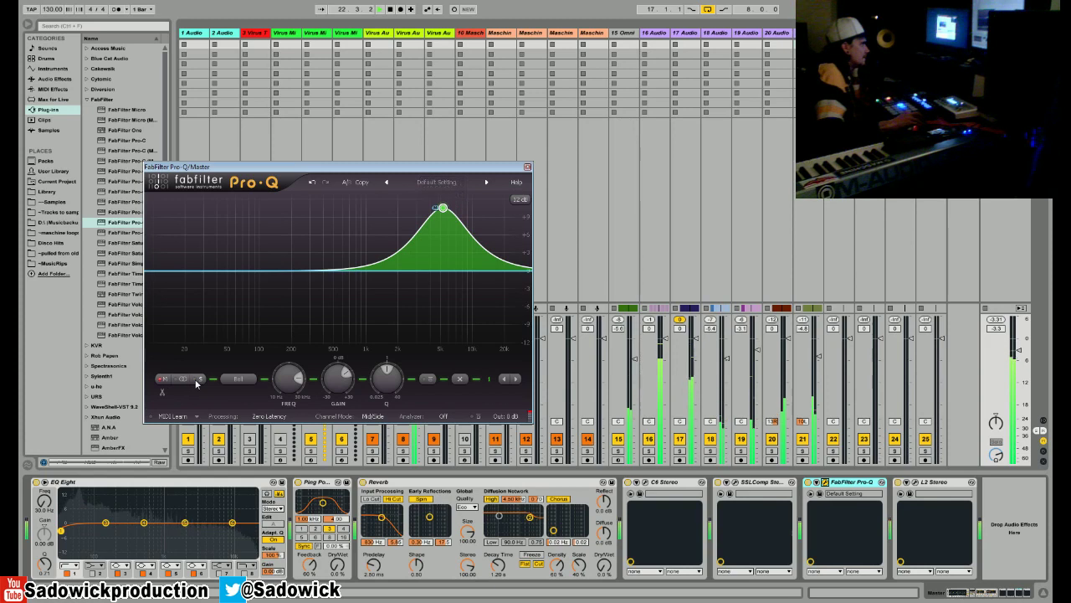
left_click_drag(443, 208, 449, 224)
- Add a side-channel low shelf at about 90 Hz with -30 dB gain and play the mix through it
double_click(191, 273)
left_click_drag(191, 273, 277, 360)
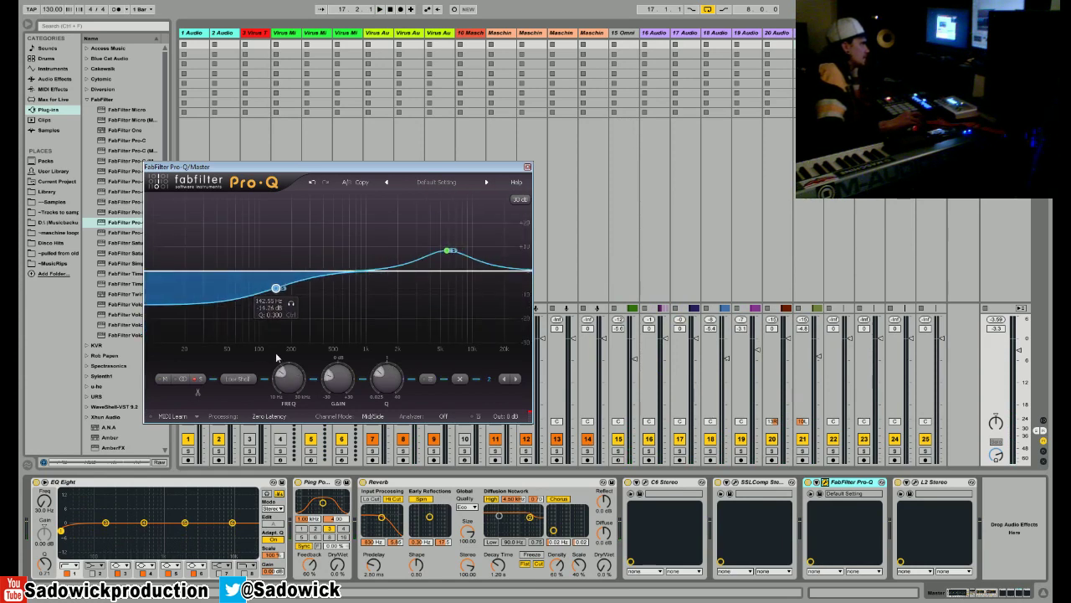
left_click_drag(277, 290, 256, 327)
key("space")
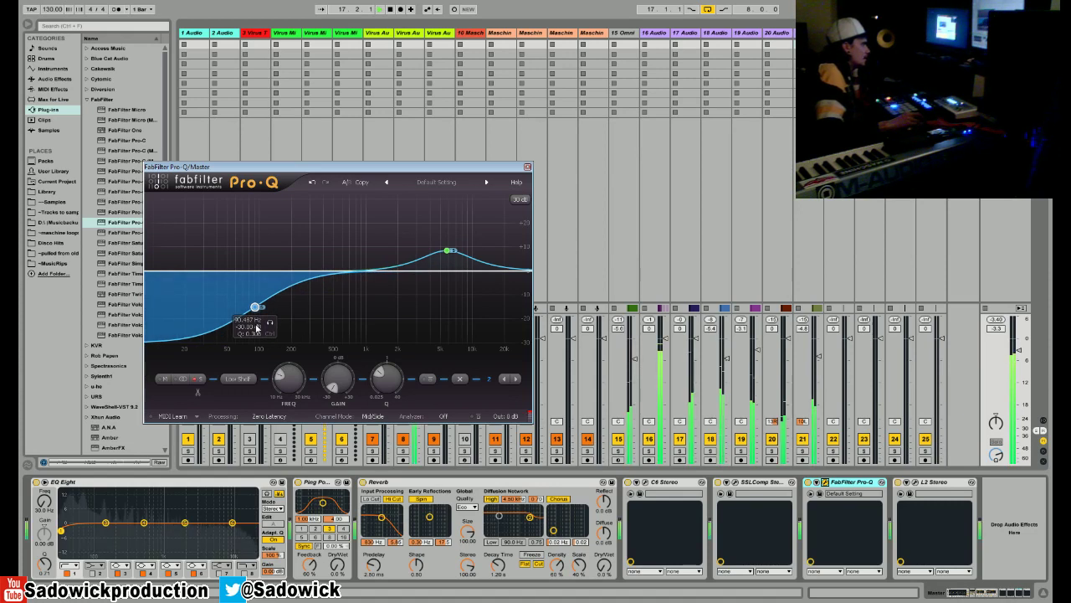
key("space")
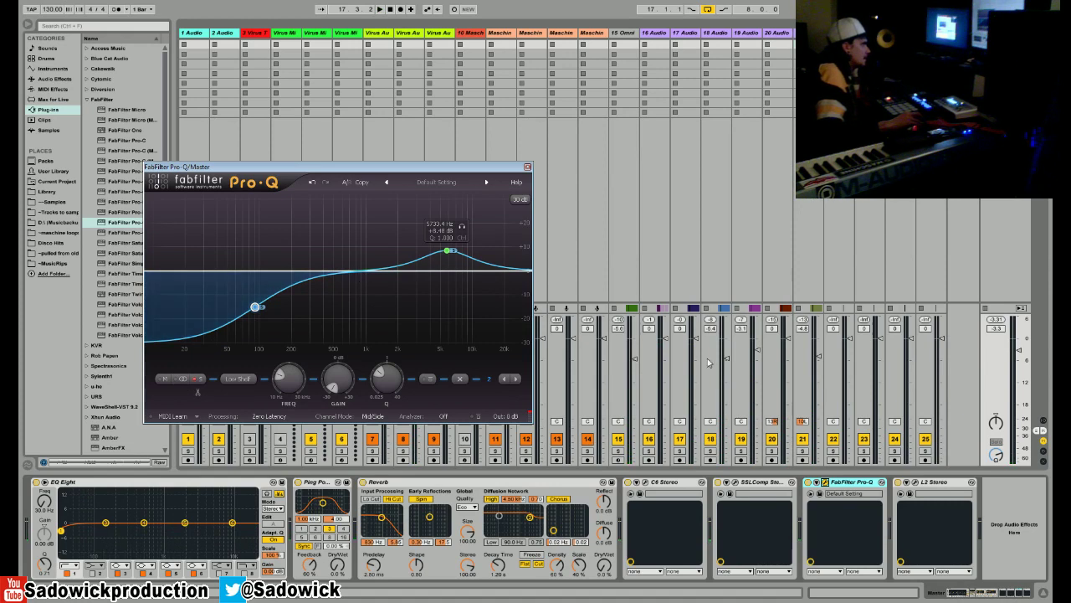
- Close the Pro-Q window and insert a second FabFilter Pro-Q after the first one on the master
left_click(527, 169)
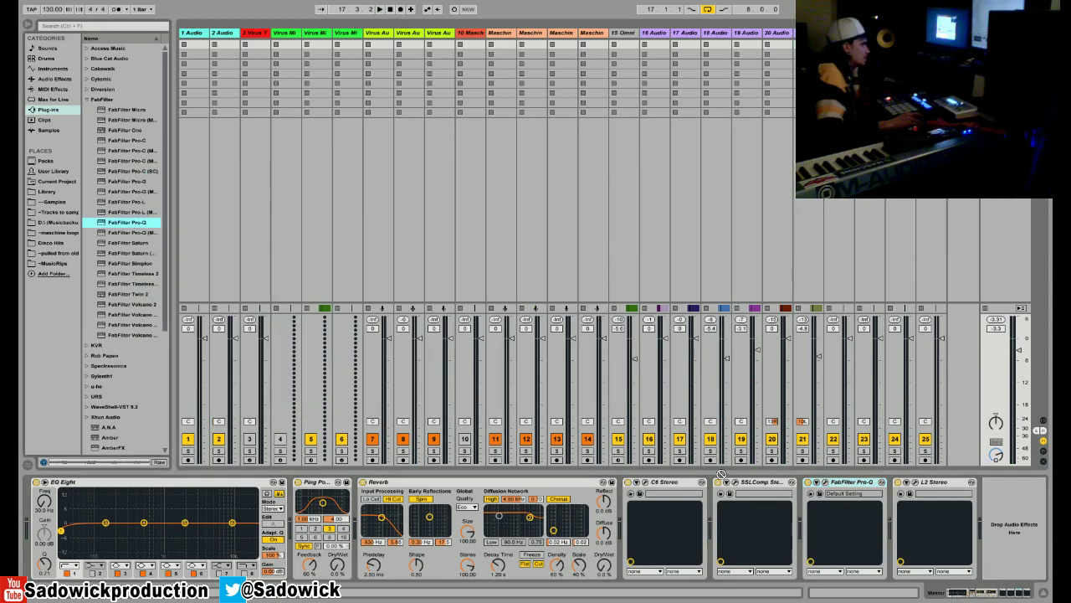
left_click(872, 540)
key("ctrl+d")
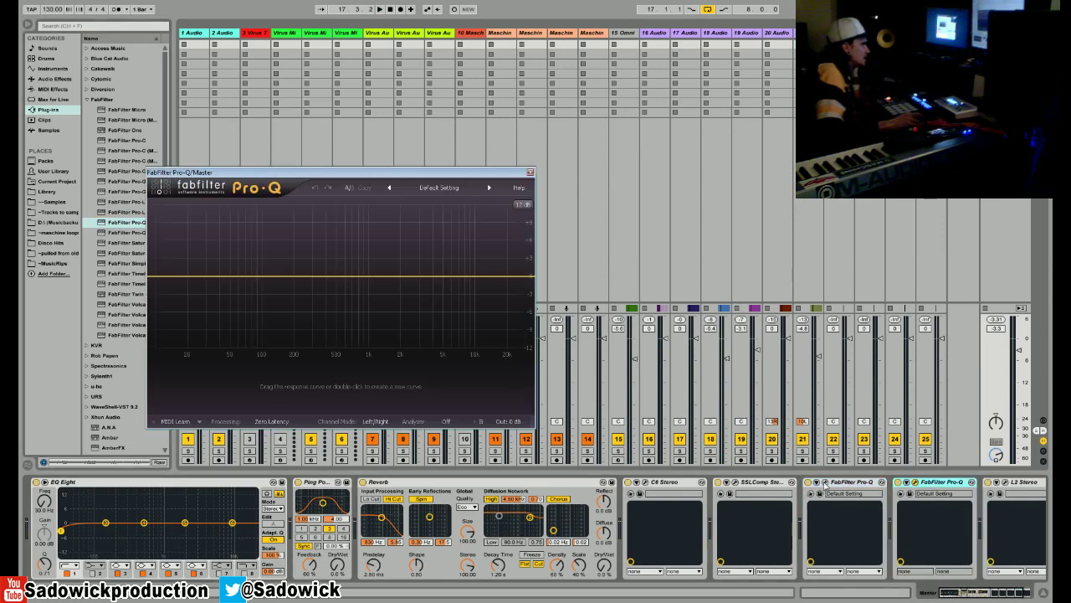
- Reopen the first Pro-Q and stack both Pro-Q windows, with the new equalizer above the mid/side one
left_click(826, 483)
left_click_drag(413, 172, 400, 308)
left_click_drag(327, 176, 321, 34)
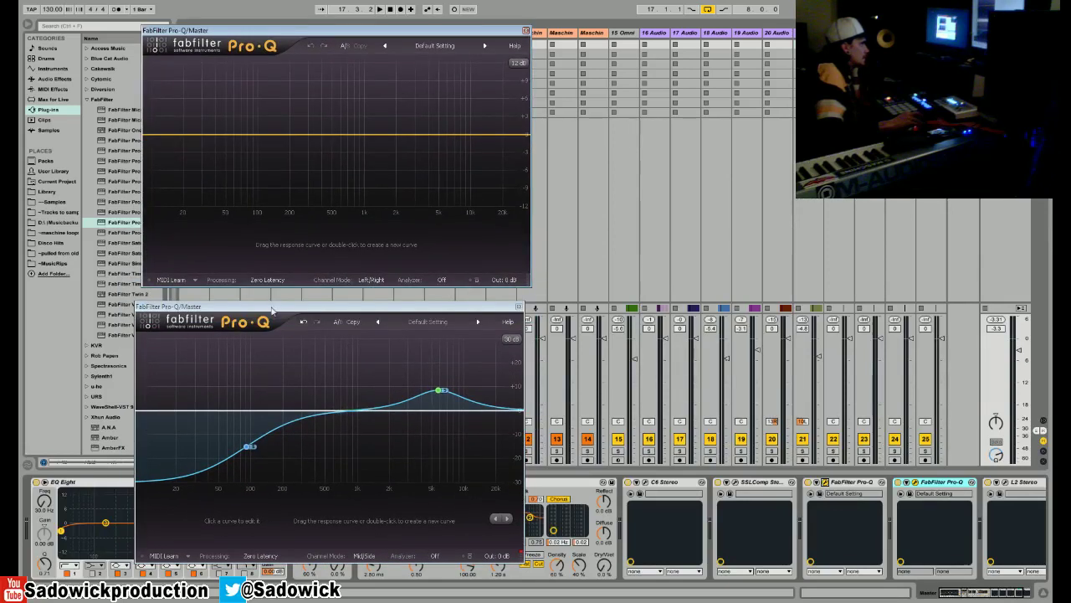
left_click_drag(269, 314, 269, 339)
left_click_drag(303, 29, 295, 60)
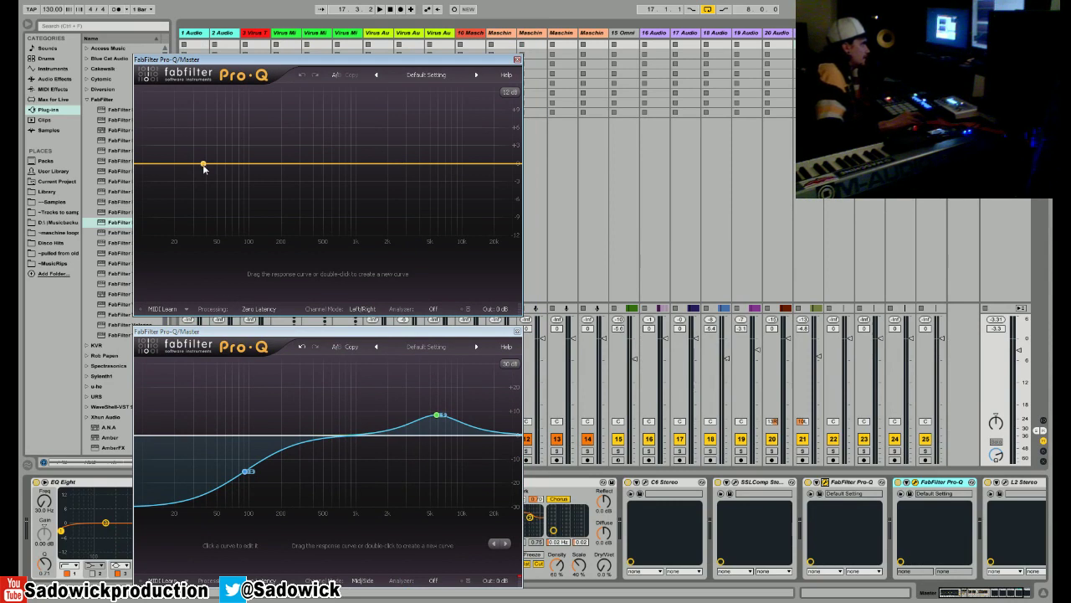
- Give the second Pro-Q a low cut at about 30 Hz and a high cut at about 20.4 kHz
left_click_drag(144, 167, 193, 163)
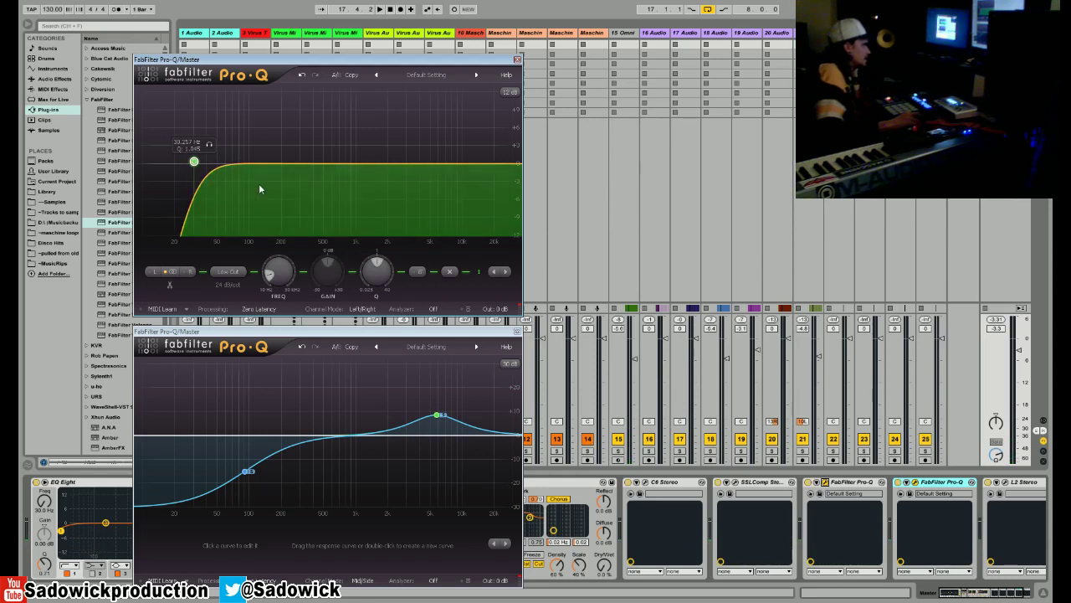
double_click(519, 166)
left_click_drag(519, 167, 504, 189)
left_click(222, 272)
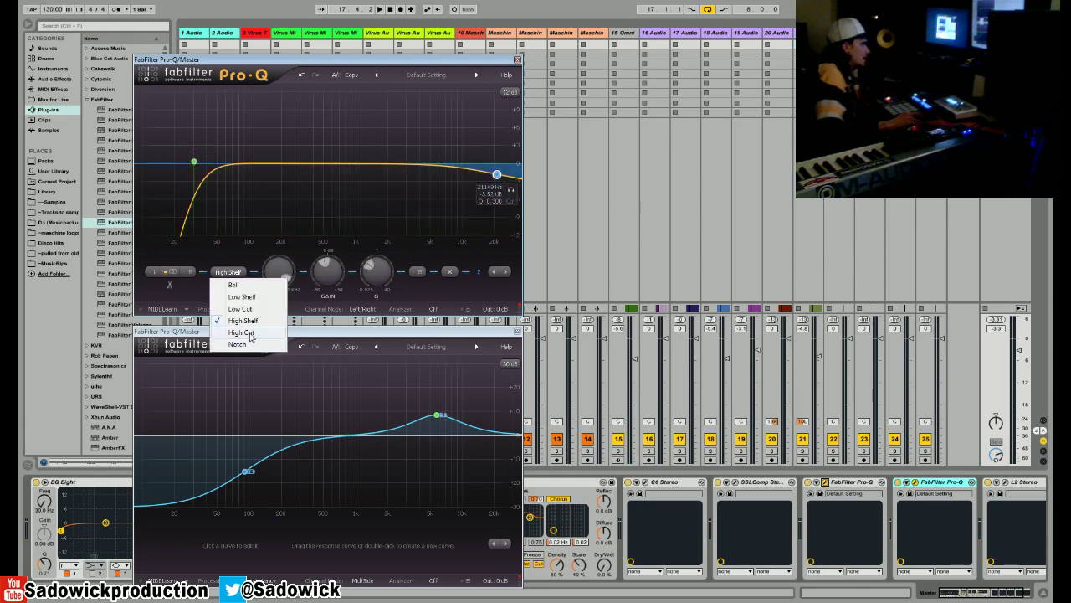
left_click(243, 333)
mouse_move(497, 168)
left_mouse_down()
mouse_move(547, 163)
mouse_move(533, 181)
mouse_move(402, 167)
mouse_move(507, 171)
mouse_move(496, 173)
left_mouse_up()
- Play the mix and raise the second Pro-Q's high cut frequency to about 29 kHz
key("space")
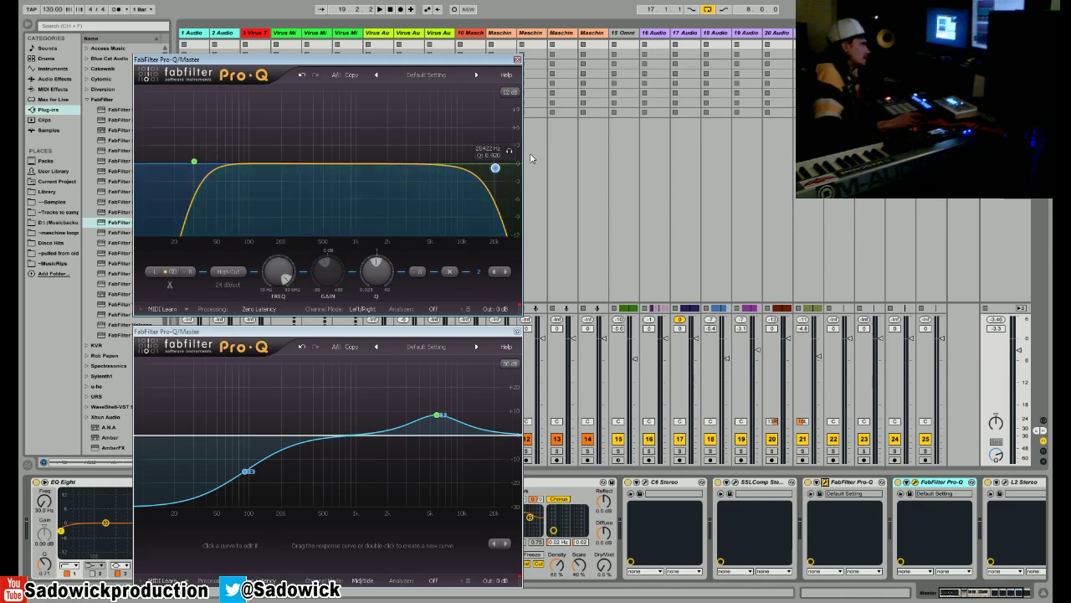
left_click_drag(496, 169, 499, 168)
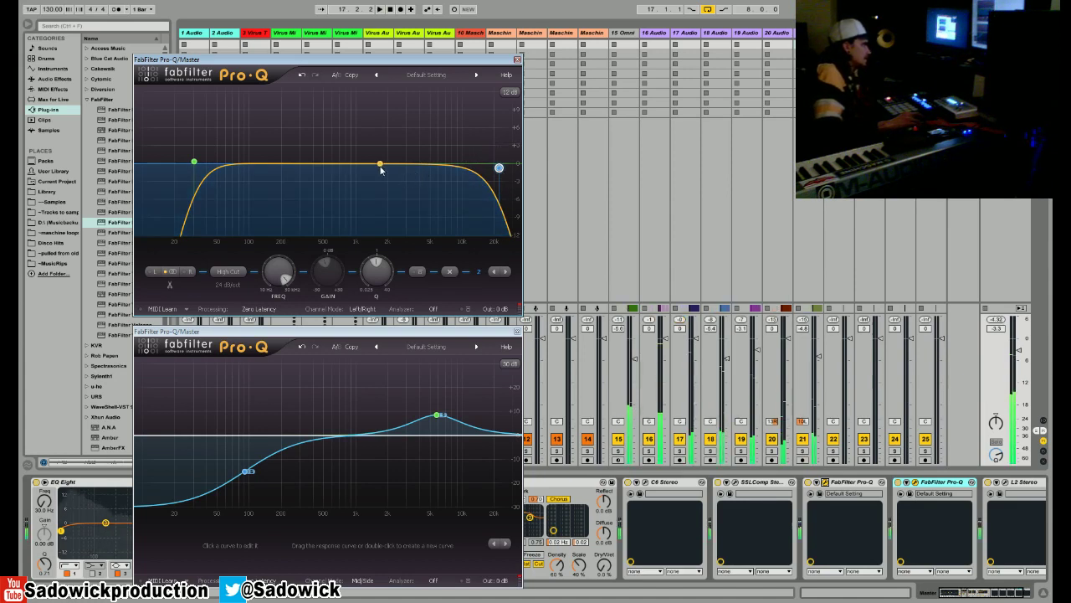
left_click_drag(500, 168, 512, 168)
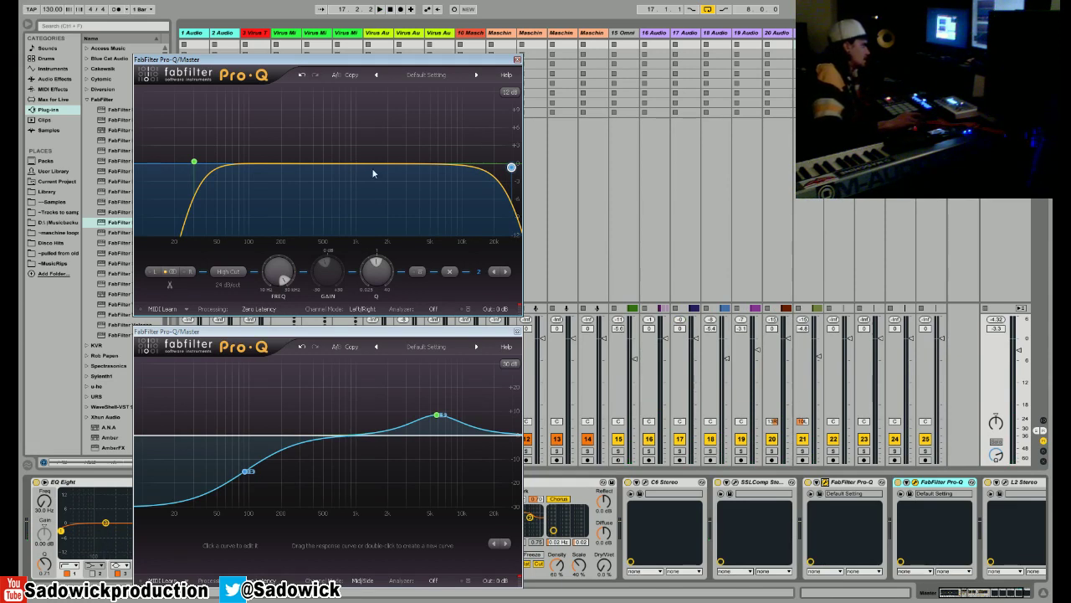
- Add bell boosts of about 1.5 dB at 1.1 kHz and 2.2 dB near 6.7 kHz, with Q about 2.03 and 2.55
left_click_drag(372, 170, 362, 160)
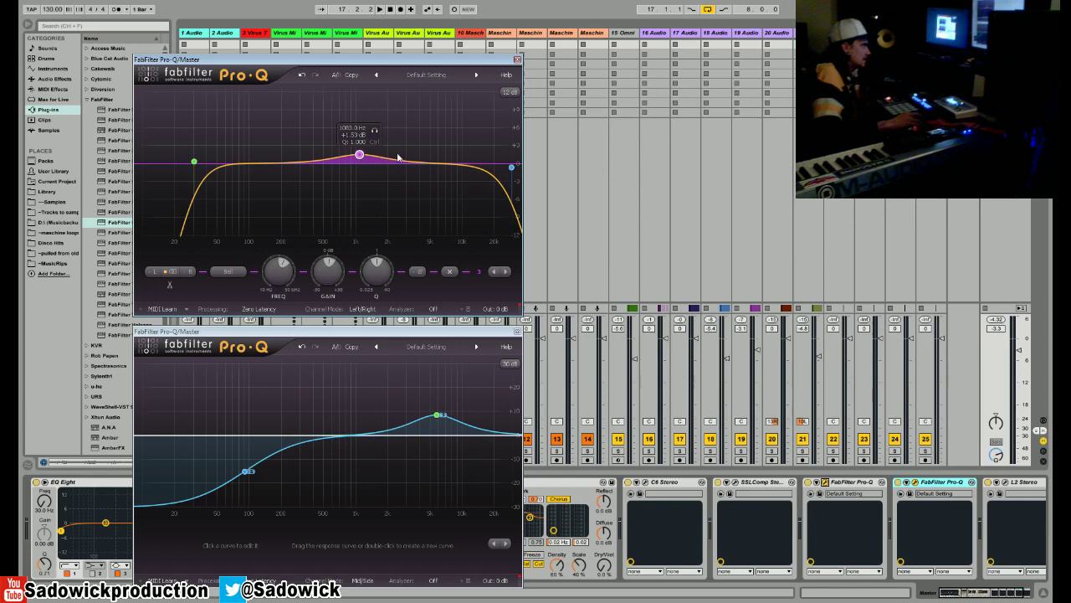
left_click_drag(428, 166, 444, 151)
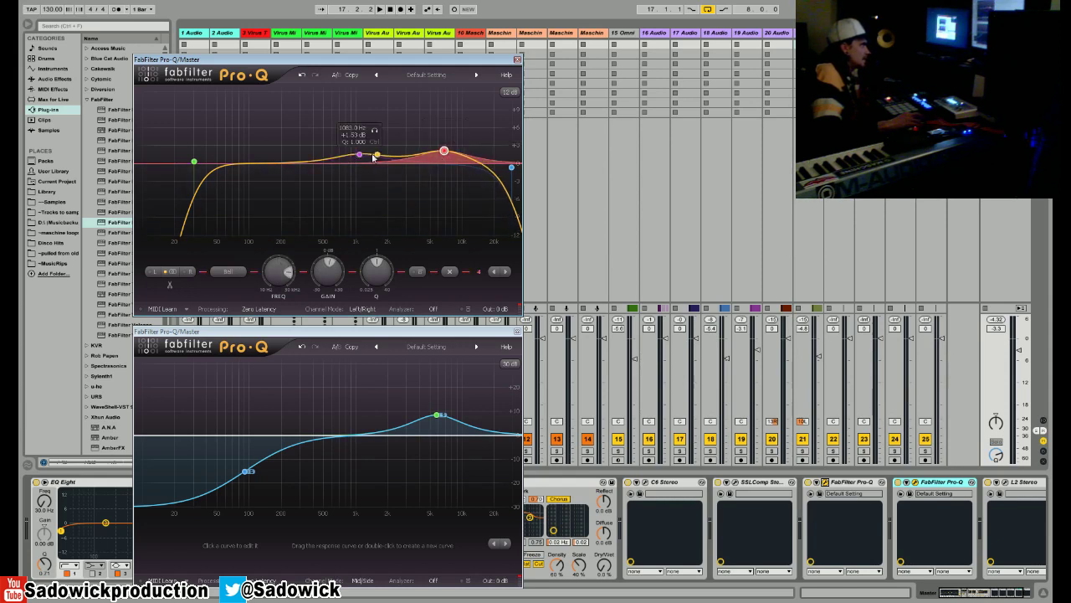
left_click_drag(363, 275, 377, 261)
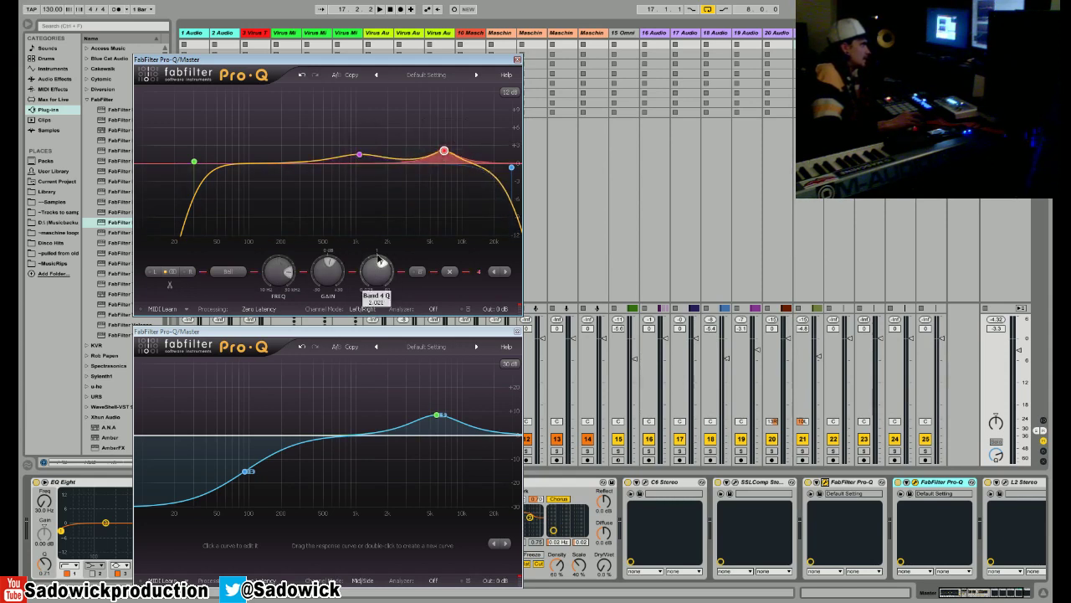
left_click(360, 154)
mouse_move(378, 268)
left_mouse_down()
mouse_move(379, 279)
mouse_move(390, 244)
mouse_move(395, 273)
left_mouse_up()
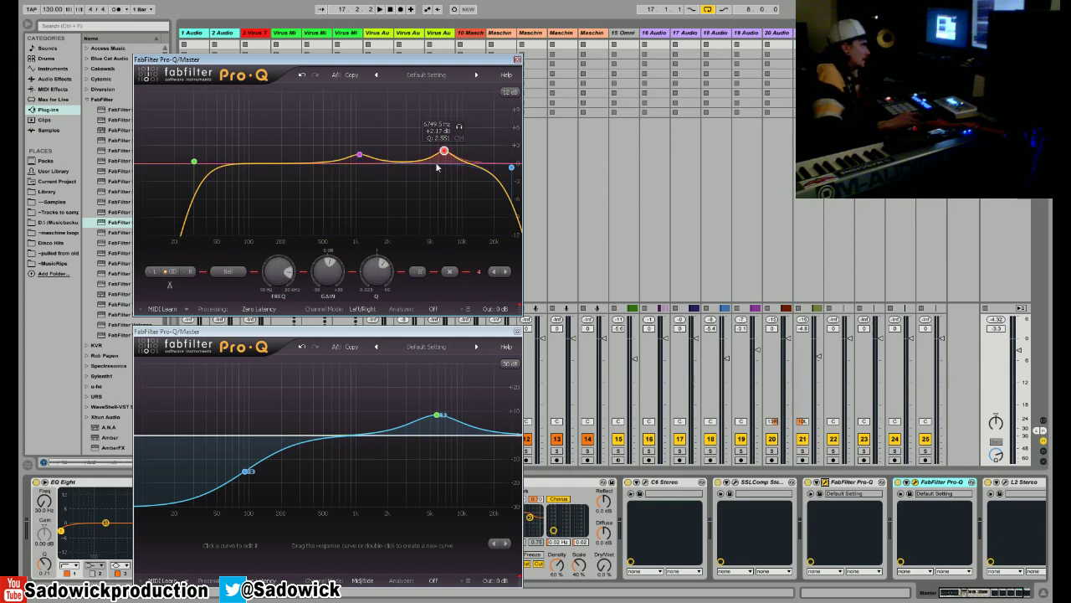
- Fine-tune both bells with band soloing during playback, shifting the lower one to about 1.3 kHz and +1.35 dB
left_click_drag(444, 154, 442, 157)
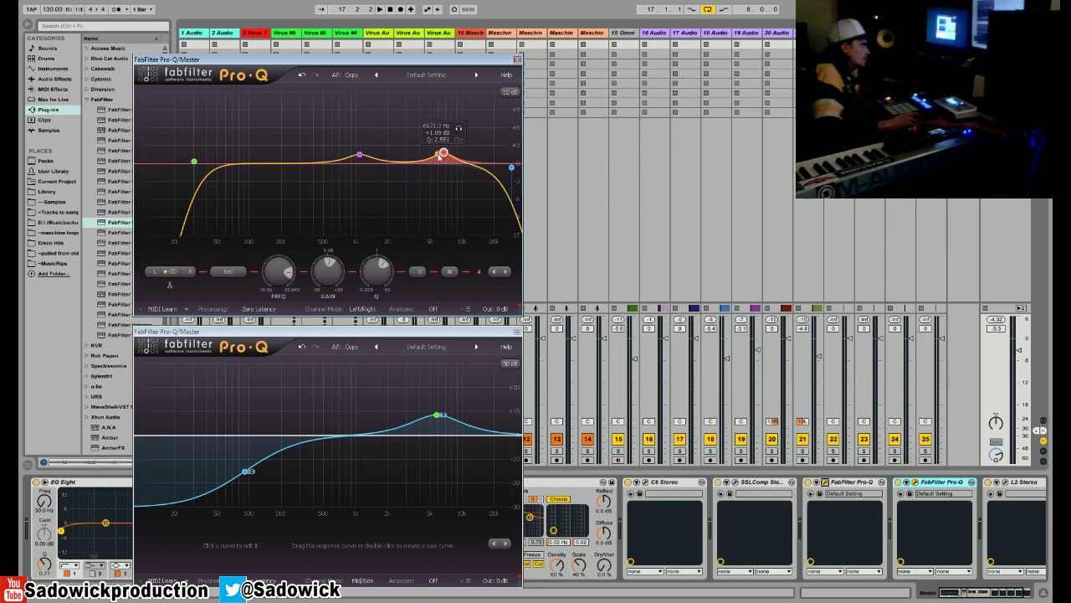
left_click_drag(362, 156, 369, 156)
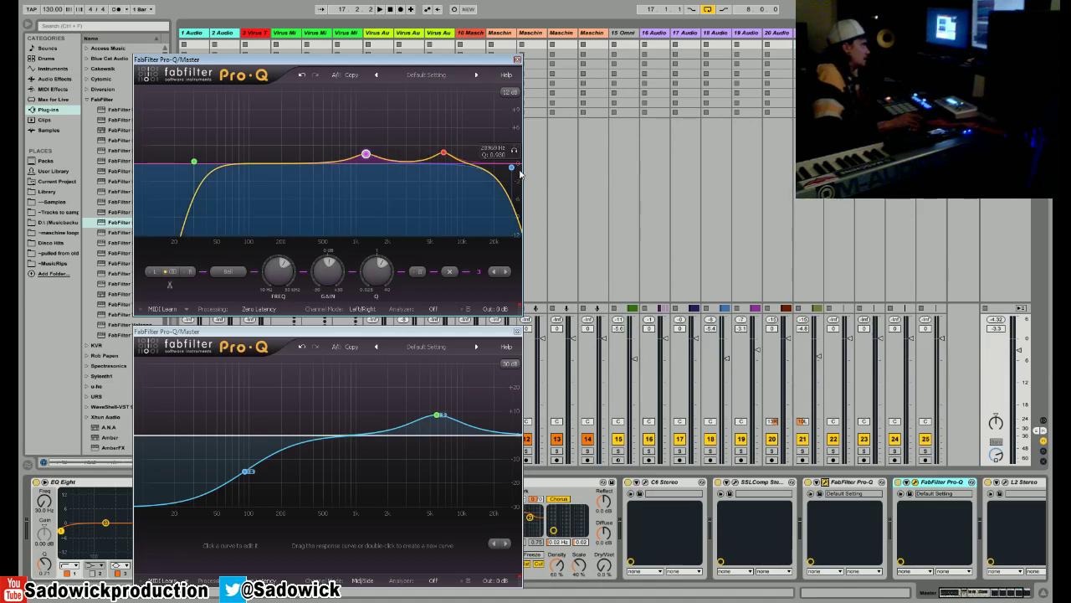
key("space")
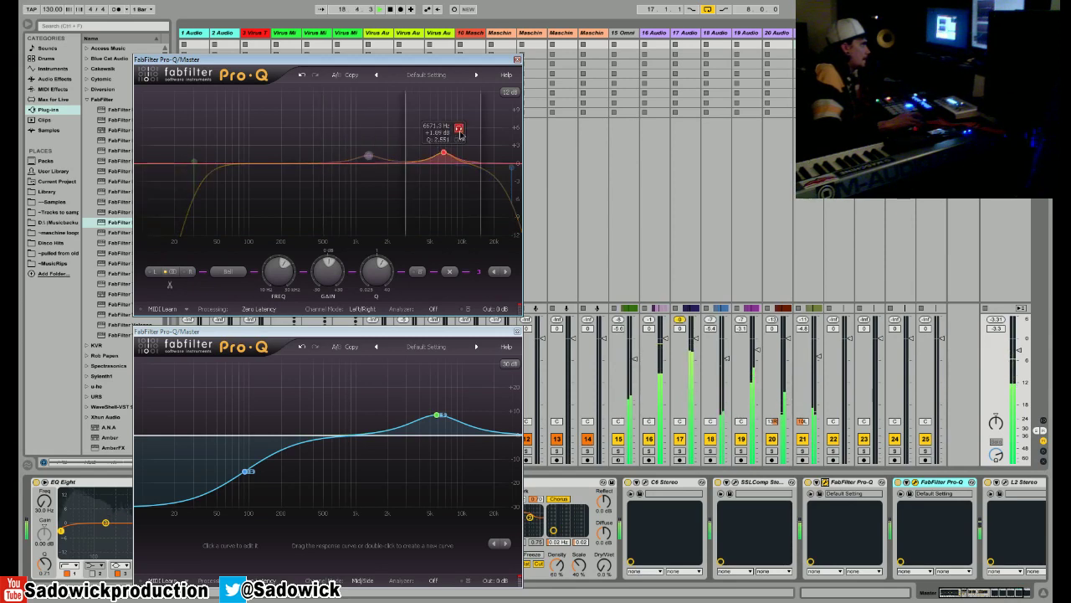
left_click_drag(444, 154, 444, 155)
scroll(444, 155, "down", 4)
- Collapse the SSLComp and both Pro-Q devices in the master chain and close the two Pro-Q windows
double_click(745, 483)
double_click(769, 486)
double_click(780, 485)
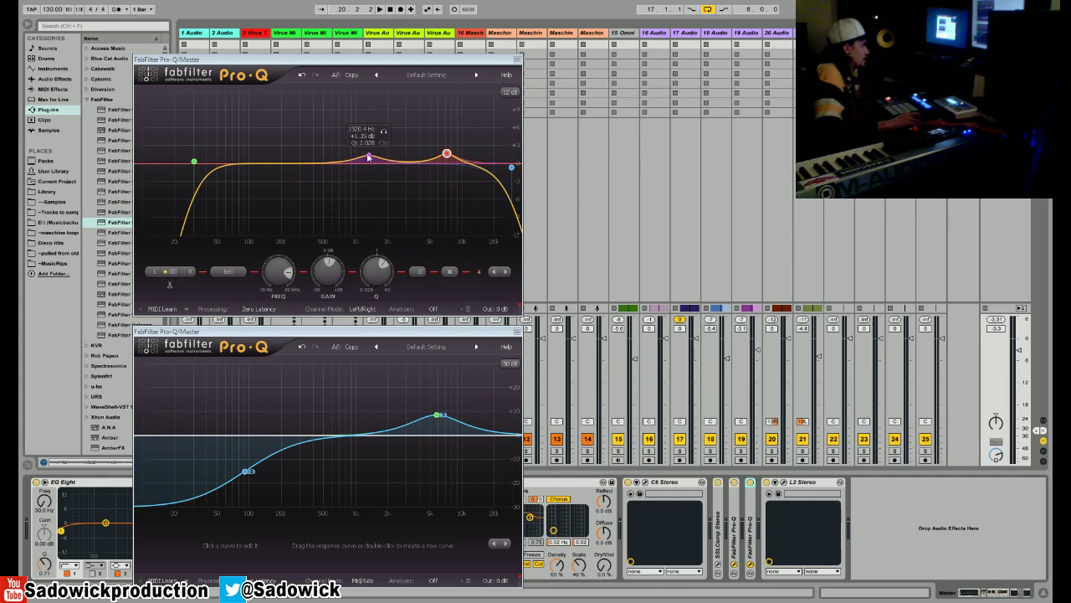
left_click(517, 60)
left_click(518, 331)
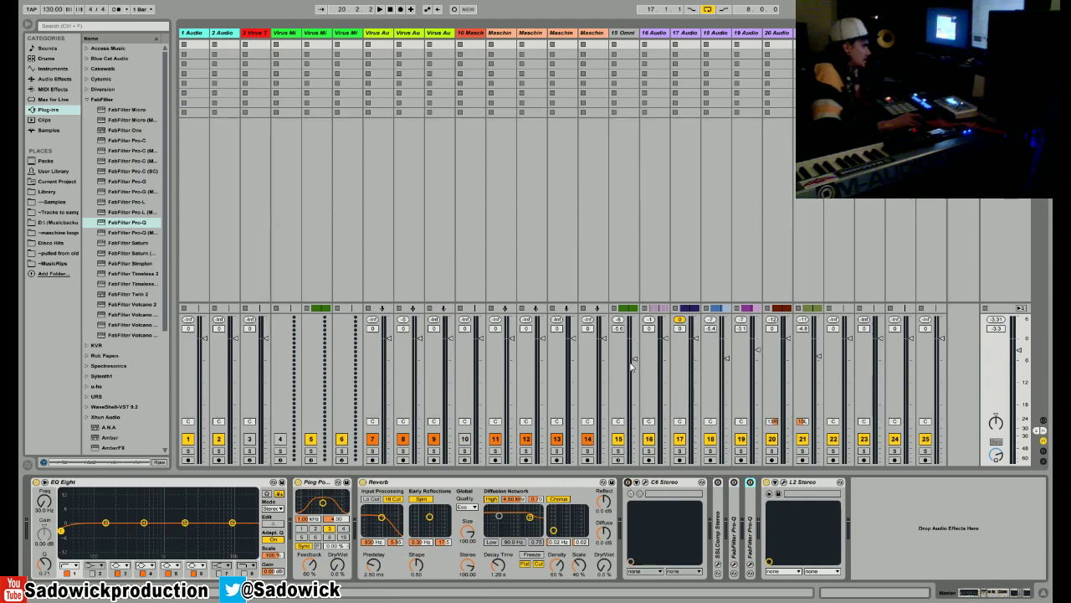
- Play the mix with the mastering devices bypassed, then switch C6 and both Pro-Qs back on for comparison
key("space")
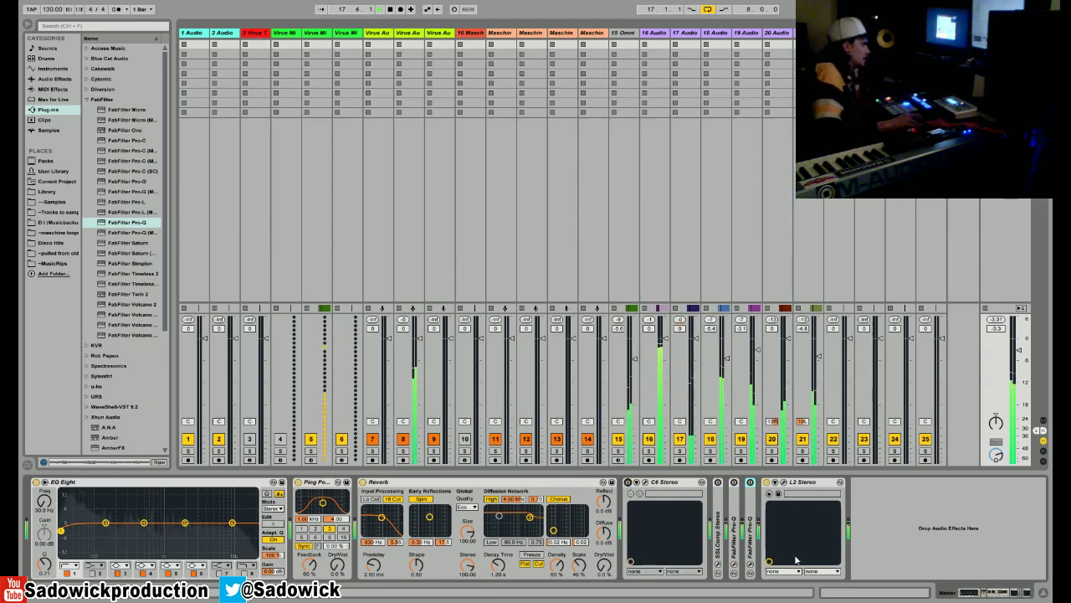
left_click(629, 483)
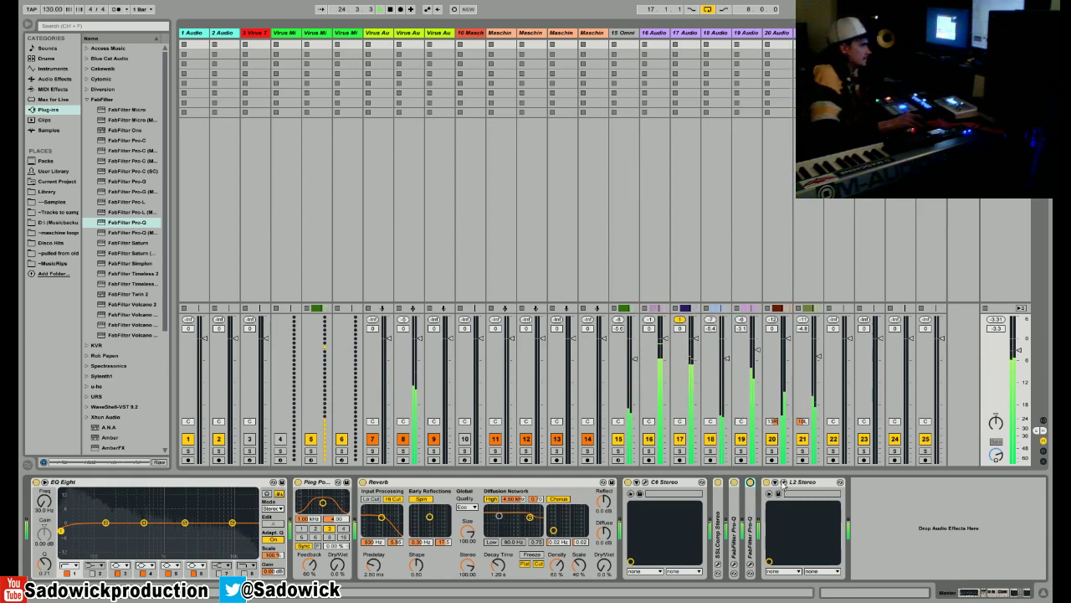
left_click(735, 483)
left_click(751, 483)
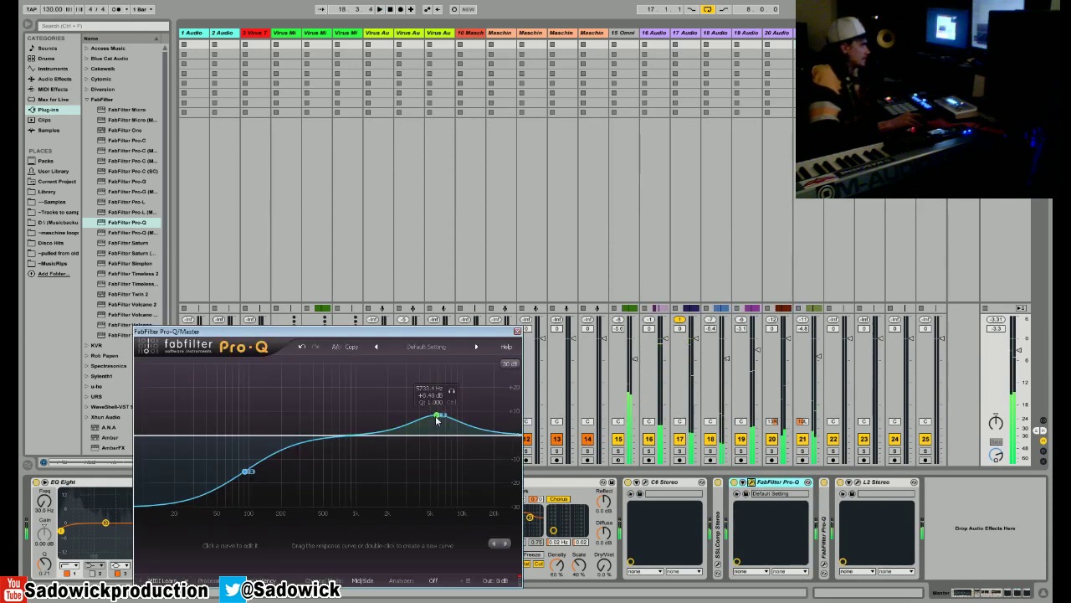
- Lower and widen the first Pro-Q's side bell during playback, shift it higher in frequency, and collapse the device
left_click(434, 421)
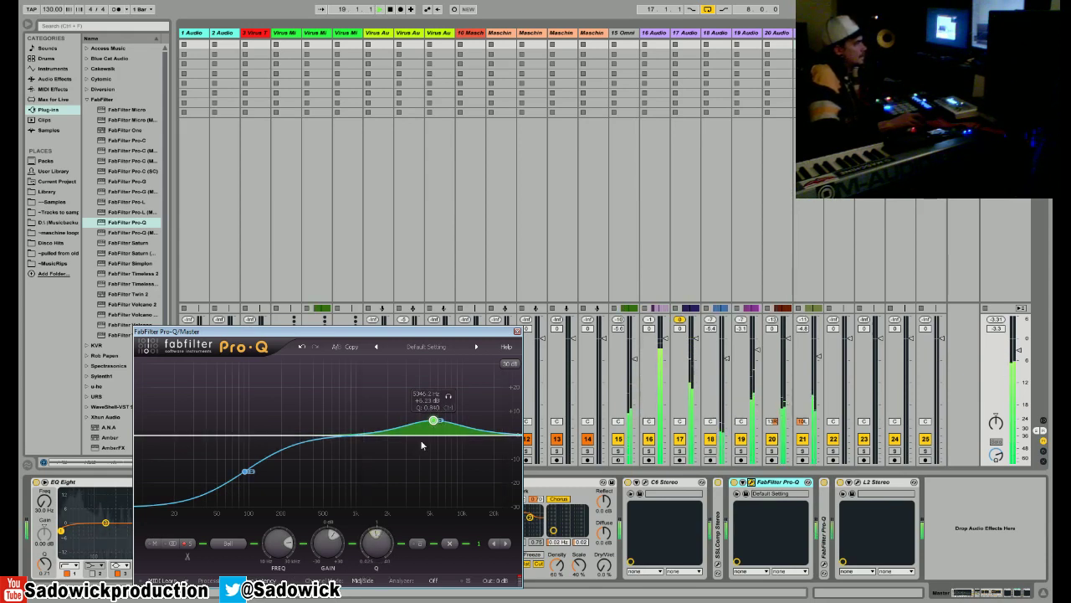
left_click_drag(432, 419, 446, 422)
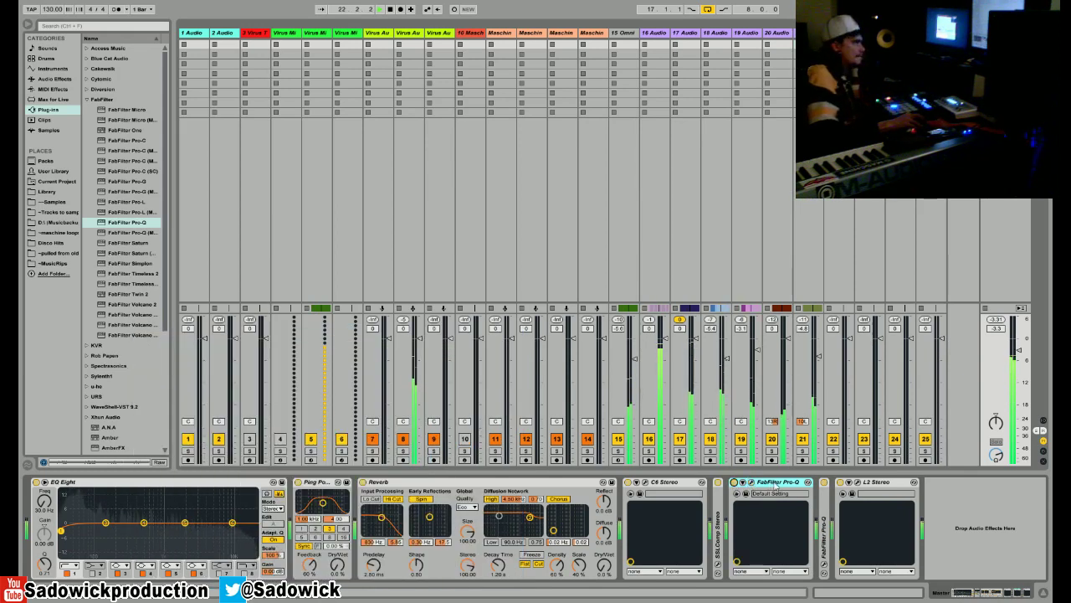
left_click(742, 483)
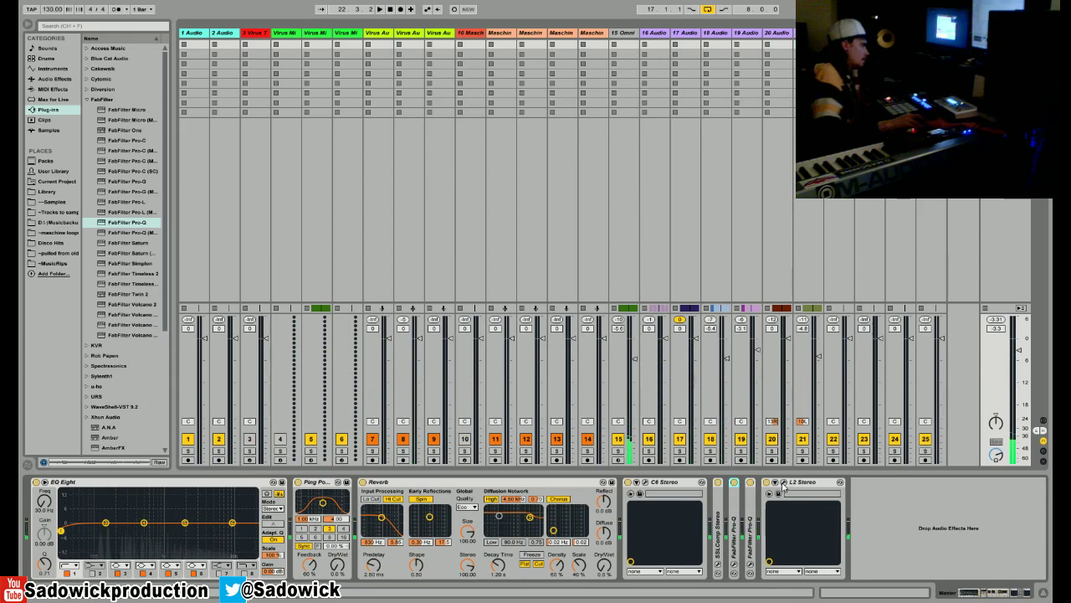
- Open the L2 Ultramaximizer window and move it over the middle of the session view
left_click(784, 484)
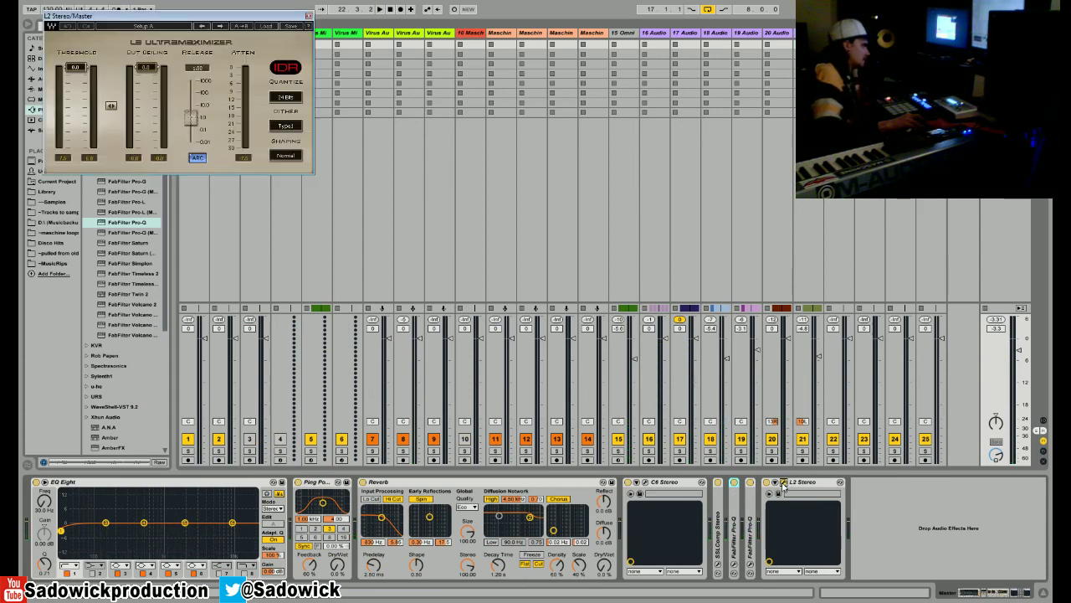
left_click_drag(153, 16, 322, 194)
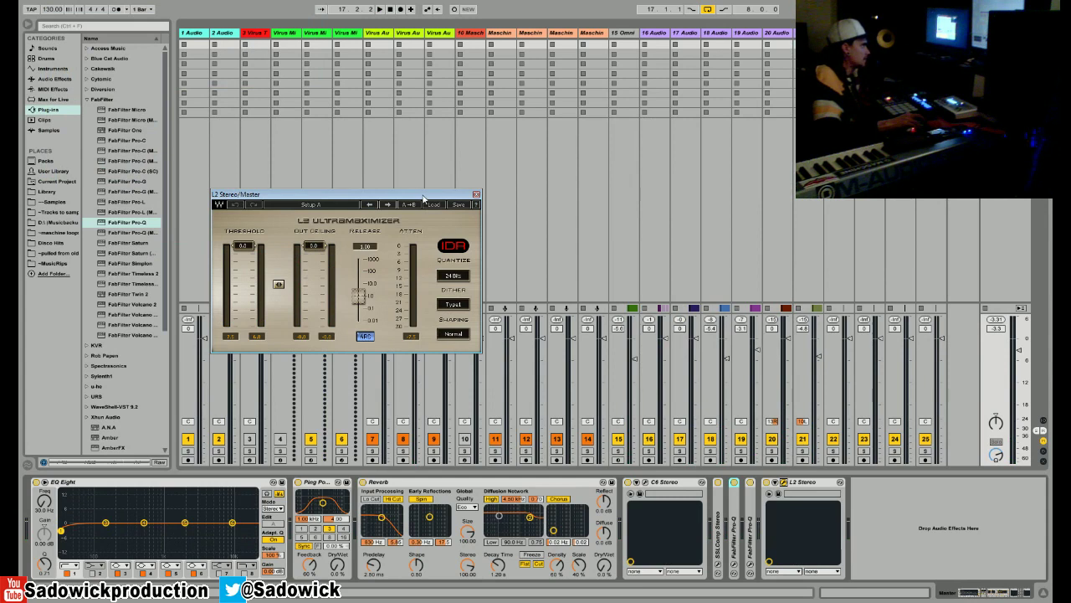
- Lower the L2 Ultramaximizer's threshold to -1.9 while auditioning the mix, leaving the output ceiling at 0.0
left_click_drag(424, 197, 448, 214)
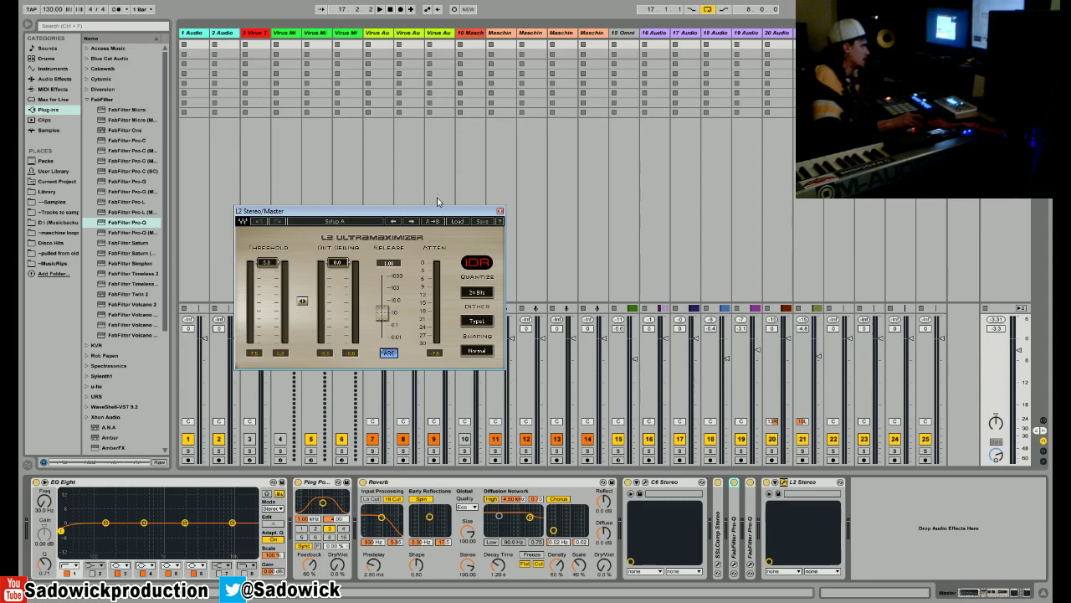
key("space")
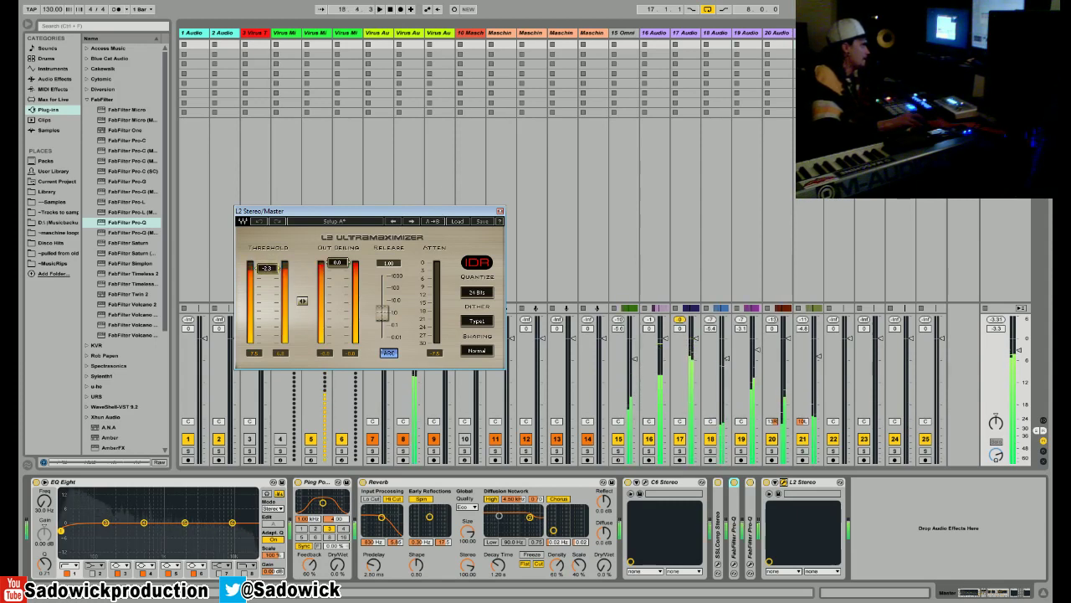
key("space")
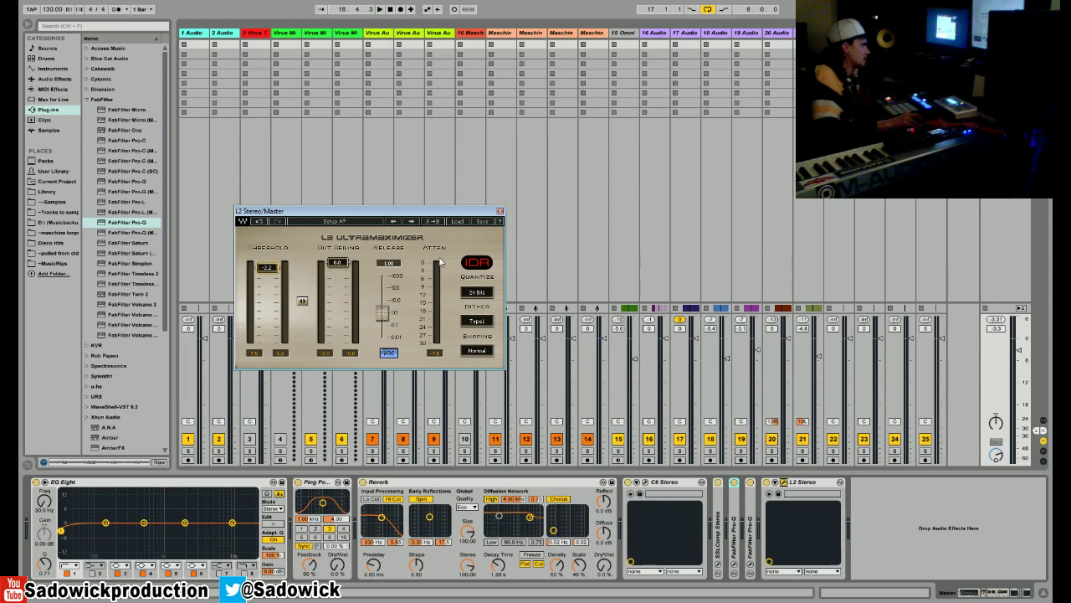
key("space")
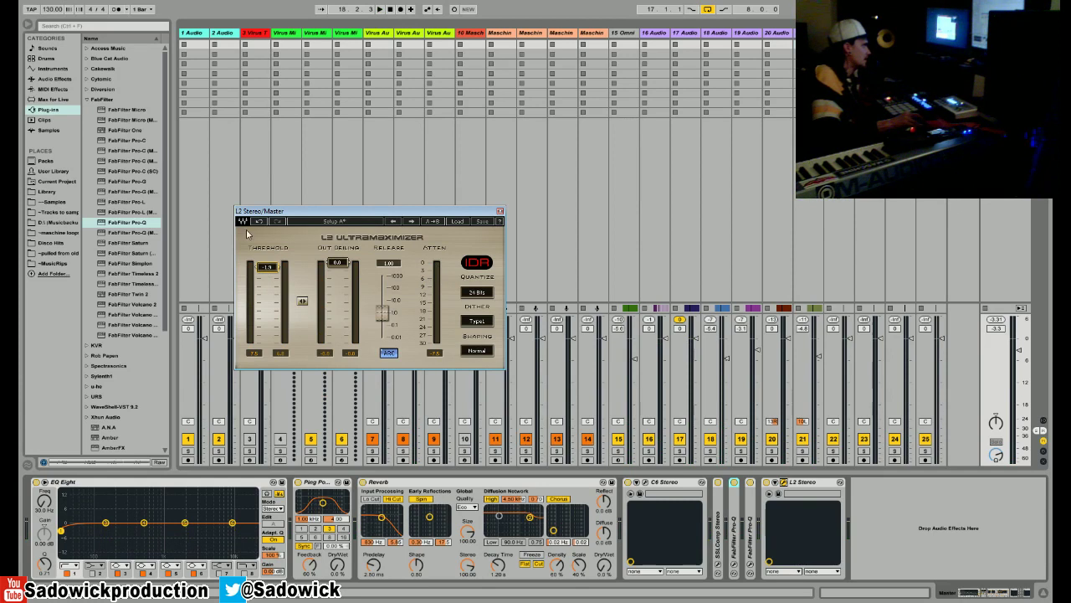
key("space")
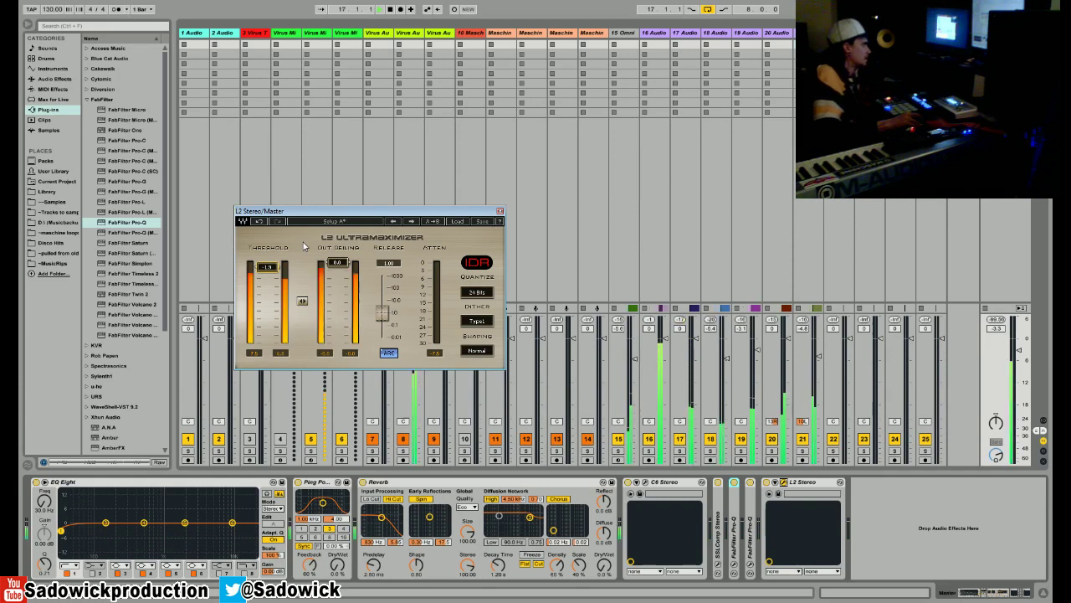
key("space")
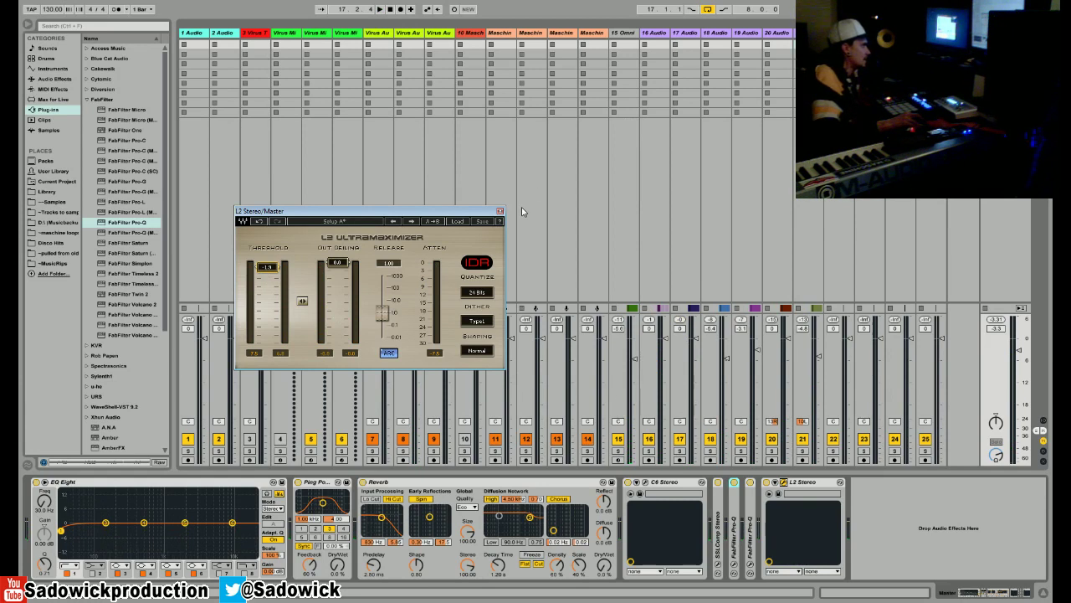
- Toggle the second Pro-Q's activation during playback to compare the mix, and close the L2 Ultramaximizer window
key("space")
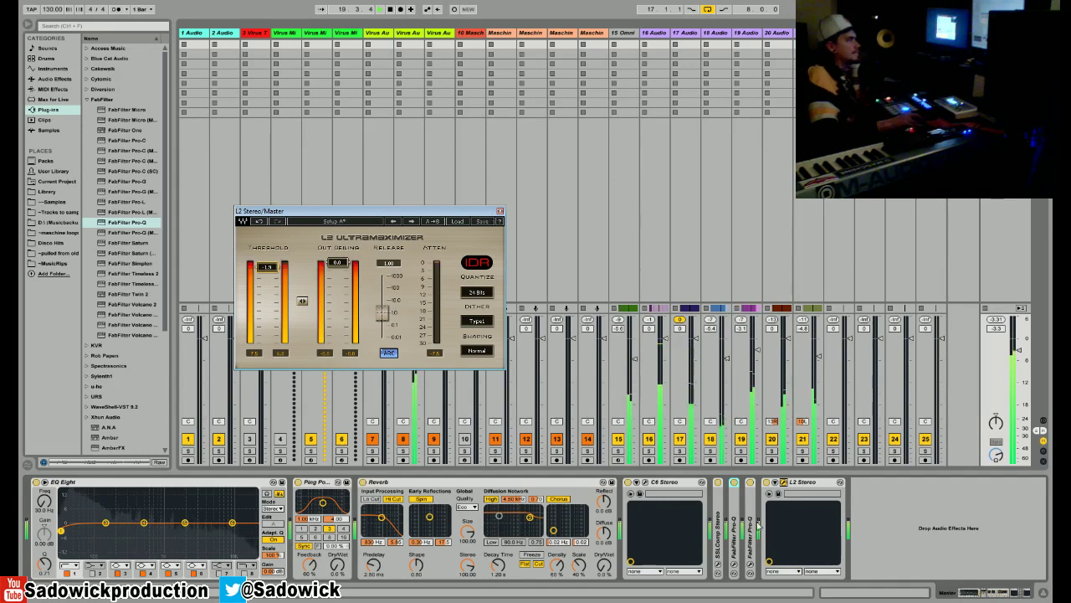
left_click(749, 485)
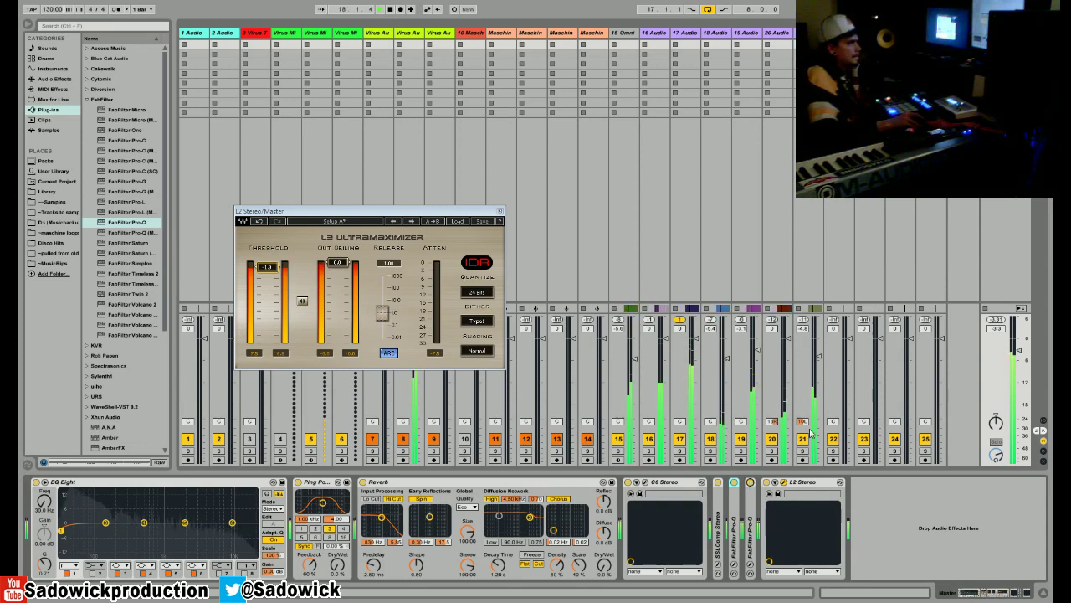
left_click(500, 211)
key("space")
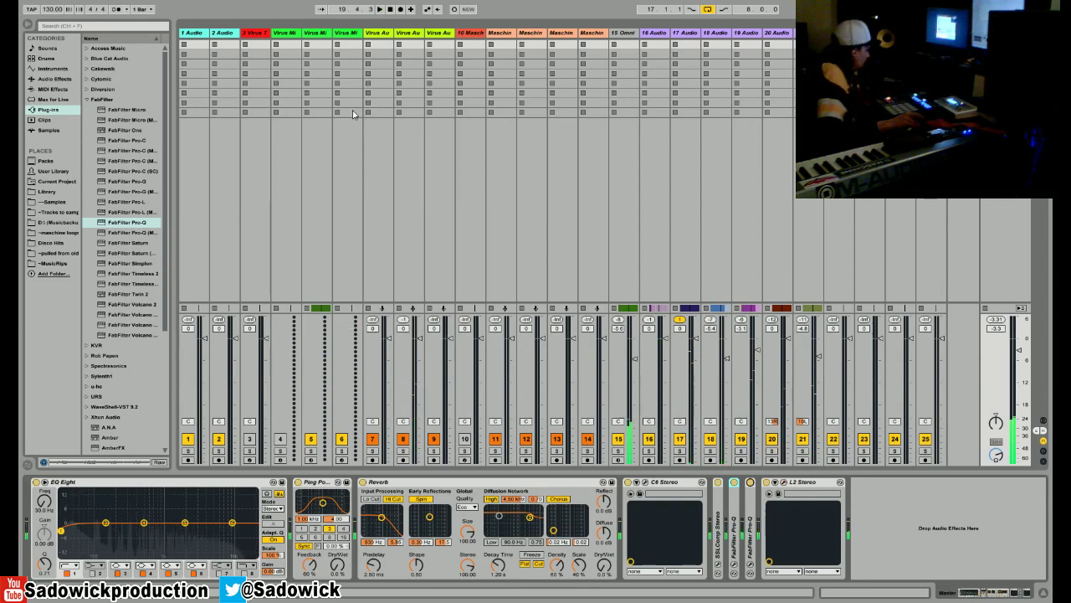